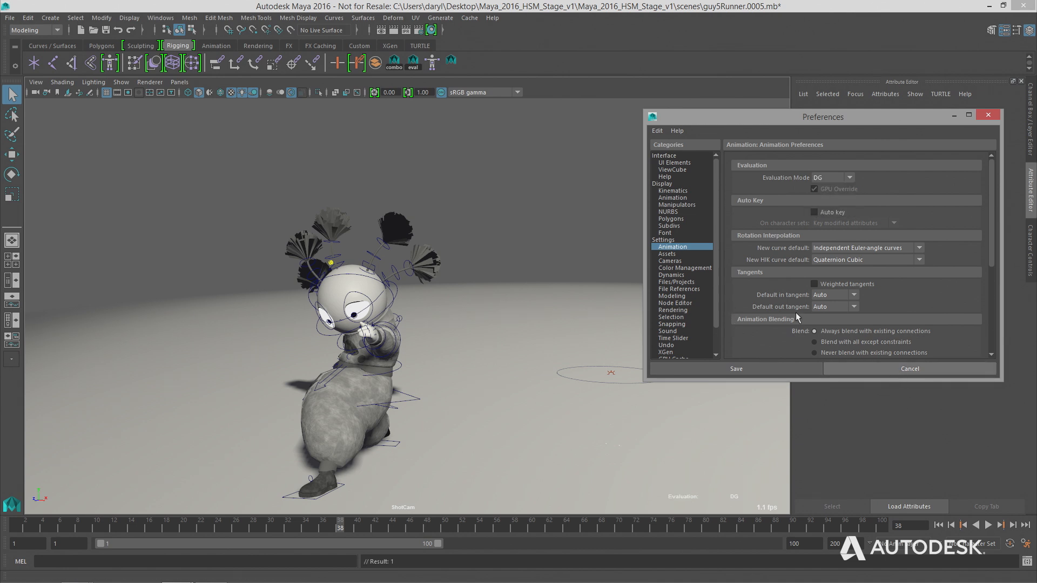
Close the preferences, play the character animation in DG evaluation mode, and return to the start frame.
key(ctrl+a)
click(988, 115)
click(963, 525)
click(988, 525)
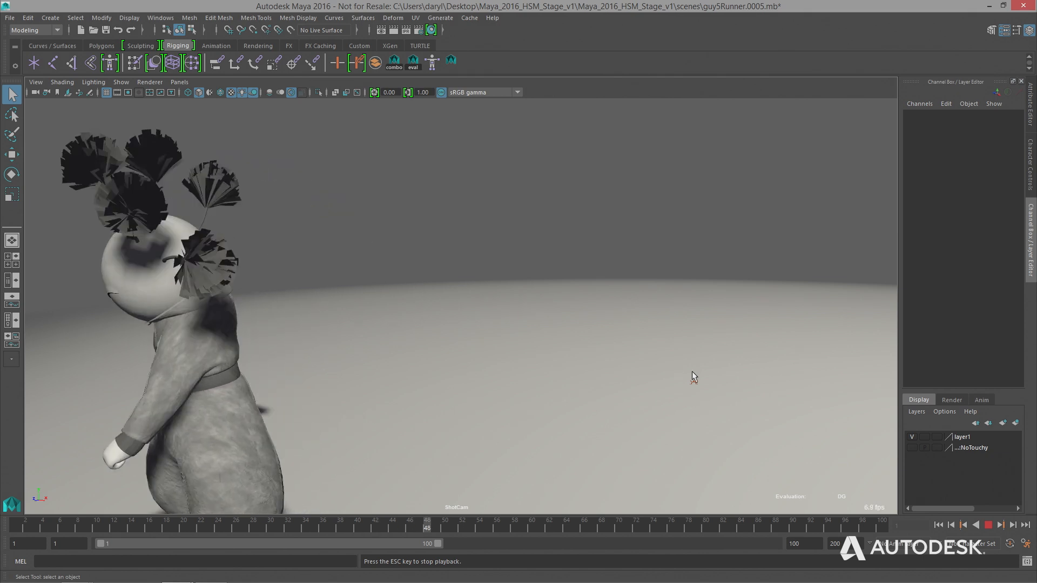
key(Escape)
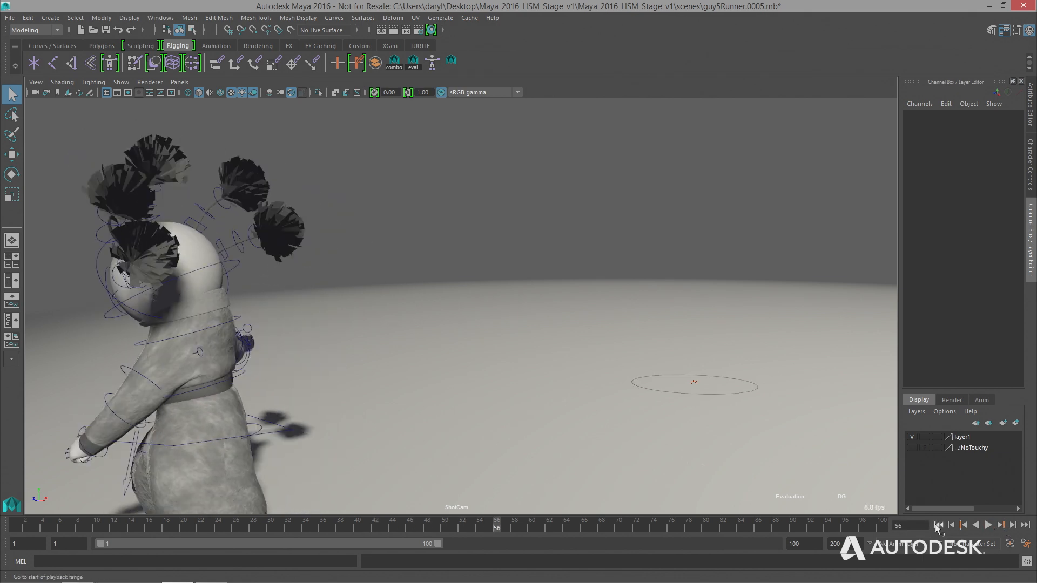
click(938, 525)
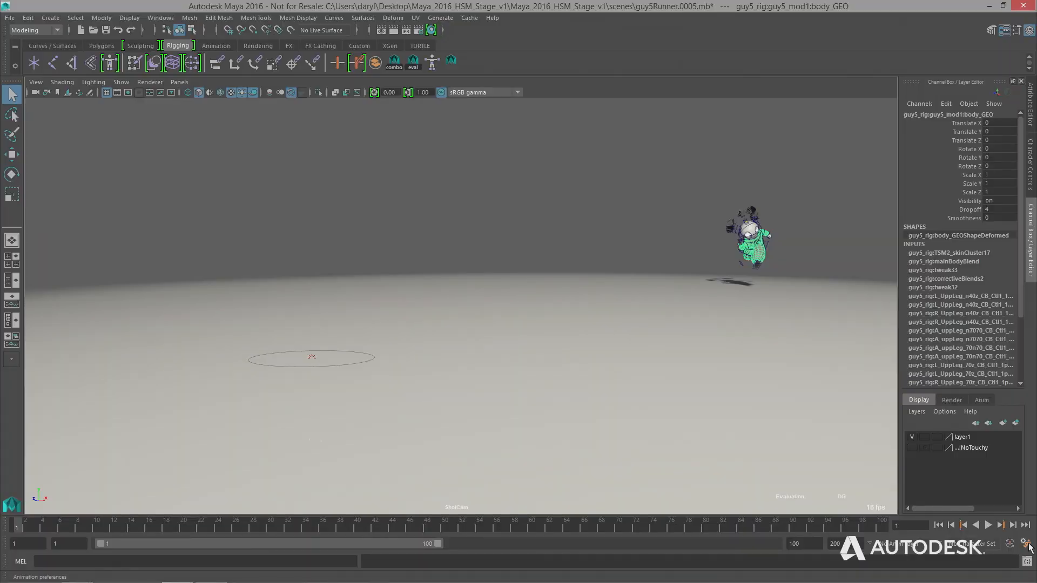
Set the animation evaluation mode to Parallel with GPU Override enabled, save the preferences, and clear the selection.
click(1027, 544)
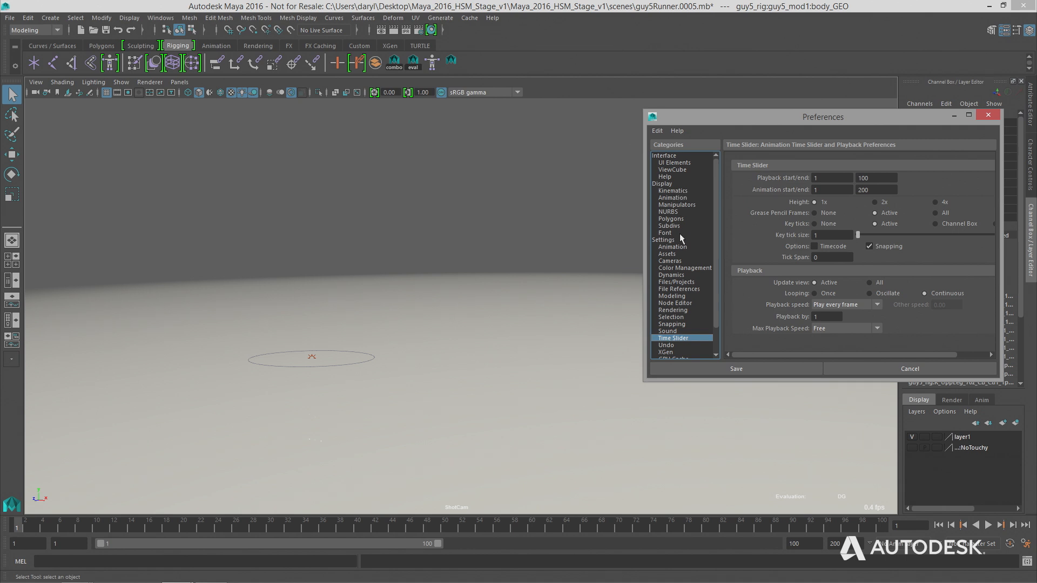
click(672, 247)
click(829, 178)
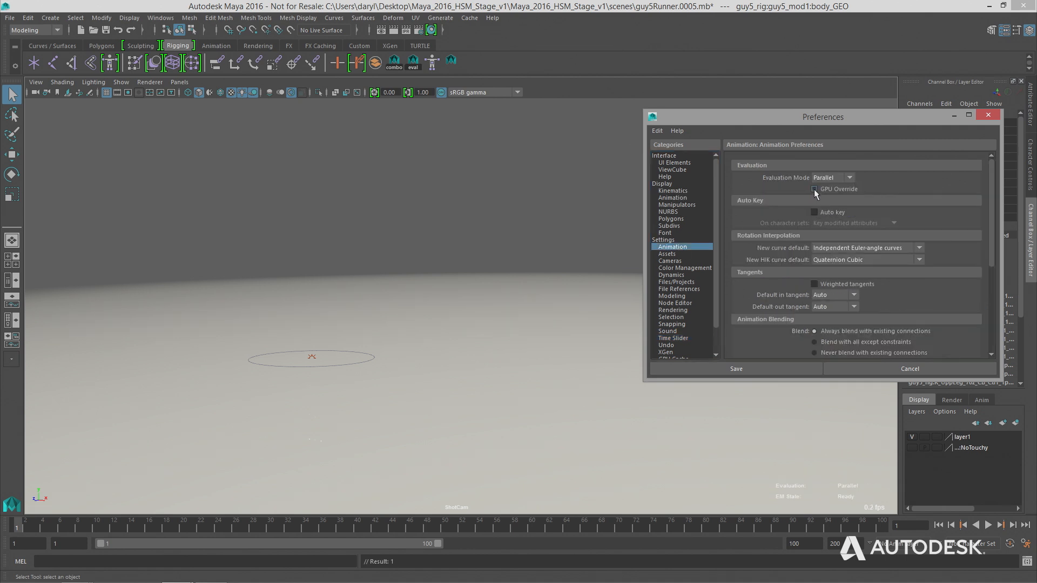
click(734, 370)
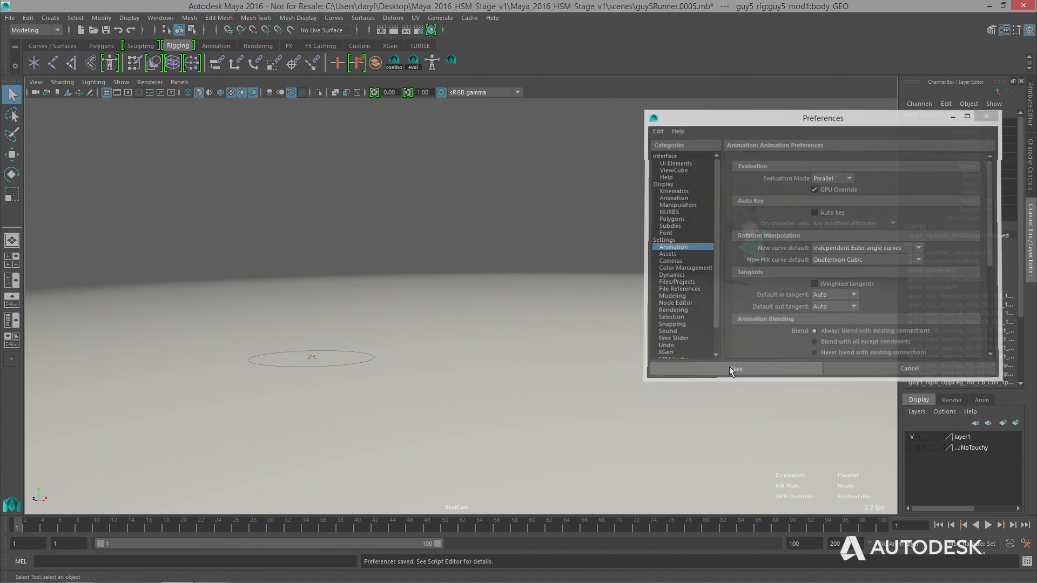
drag(788, 204, 801, 209)
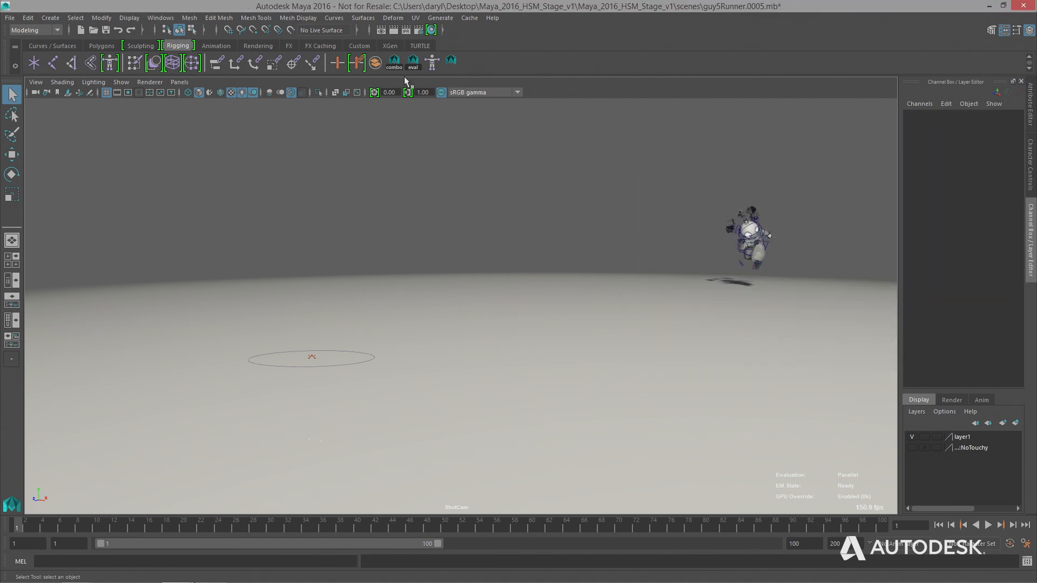
Open the Profiler and move its window beside the character's viewport.
click(160, 18)
mouse_move(175, 47)
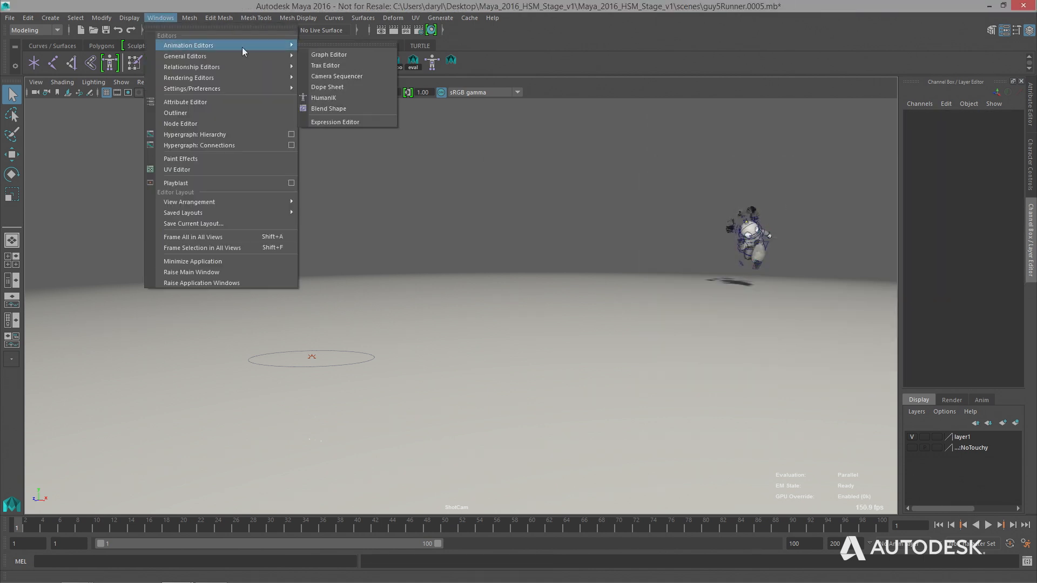
mouse_move(235, 55)
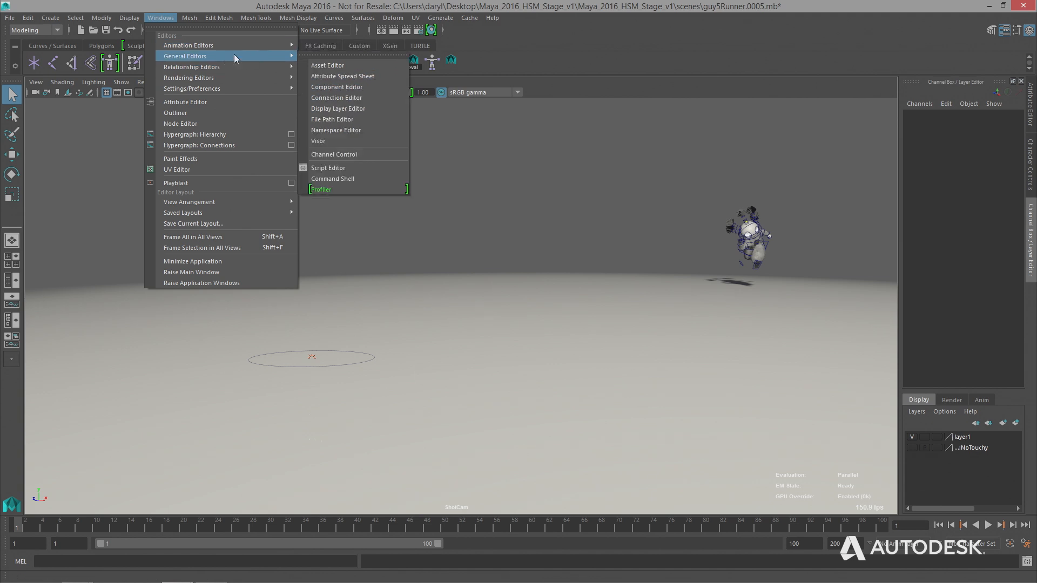
click(361, 190)
drag(615, 57, 203, 43)
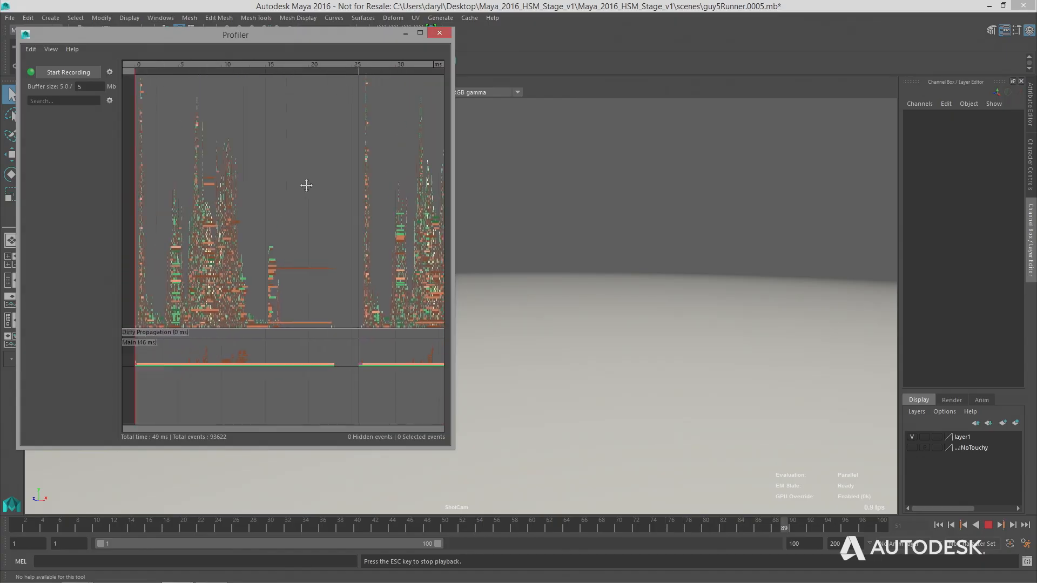
Examine the longest evaluation events in the Profiler graph, stop playback, and minimize the Profiler.
scroll(306, 185, up, 5)
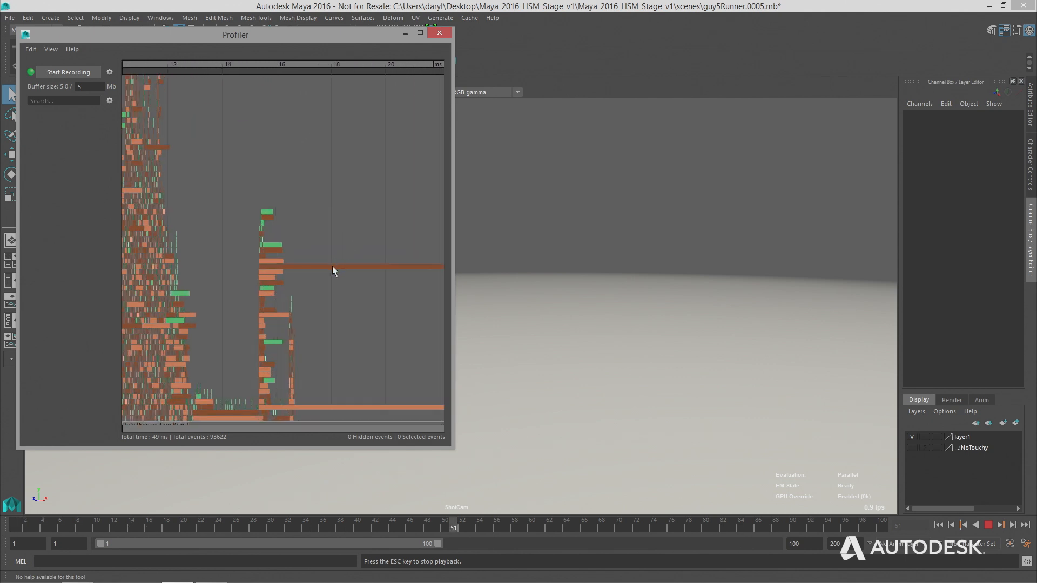
click(334, 267)
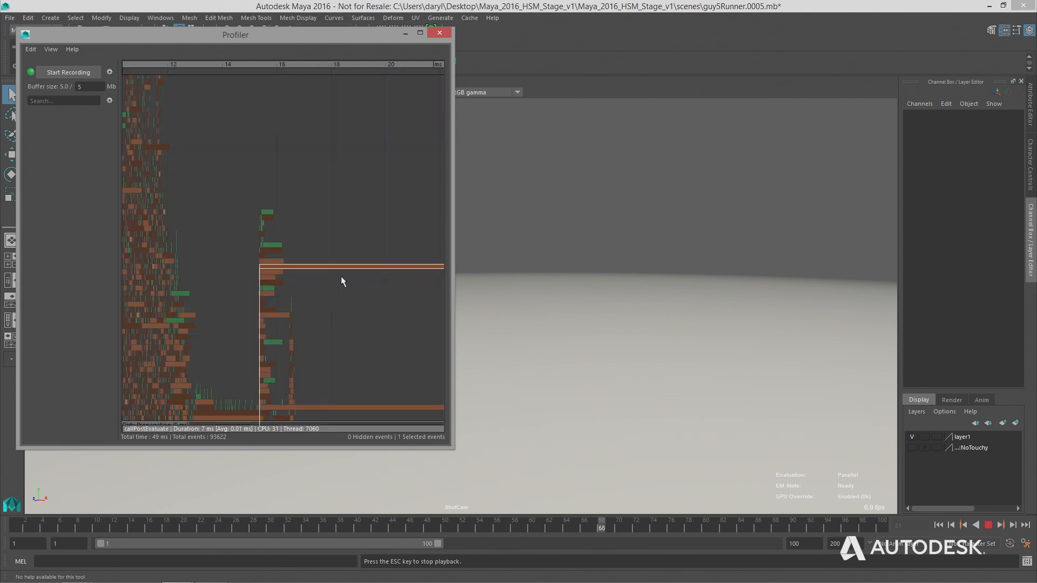
click(987, 525)
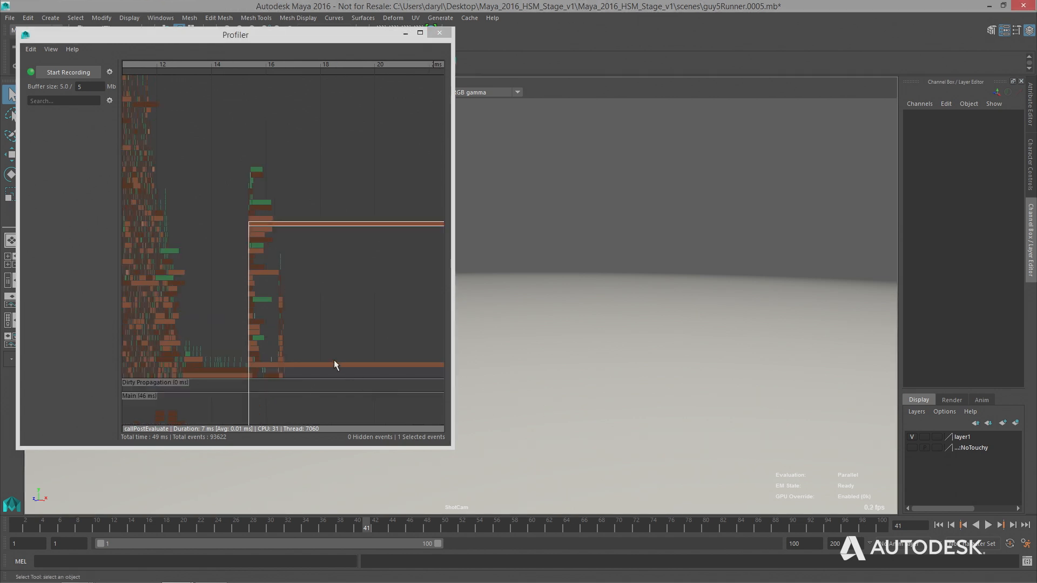
click(335, 365)
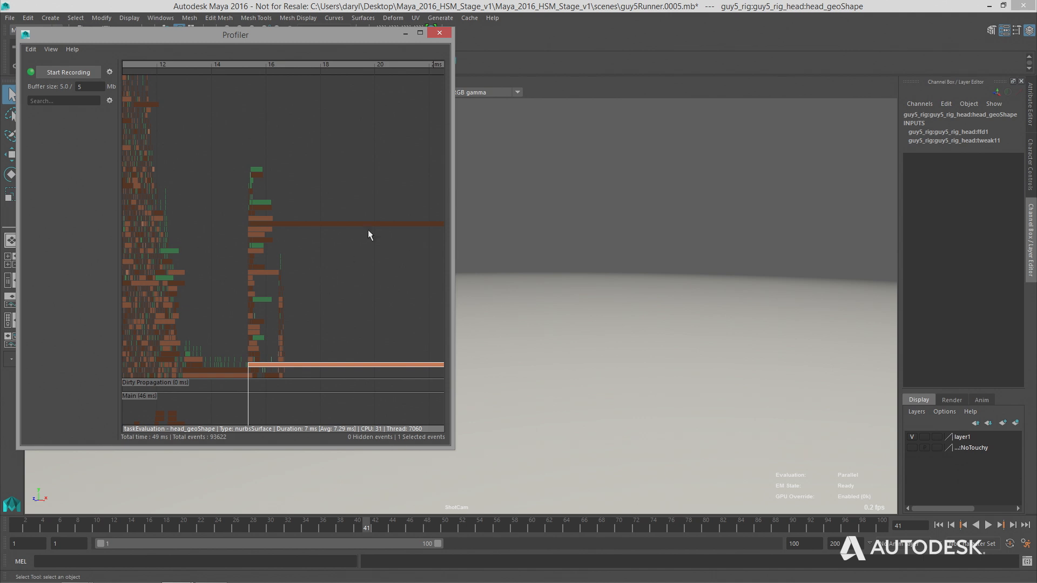
alt+right_drag(364, 223, 223, 254)
alt+middle_drag(222, 254, 287, 290)
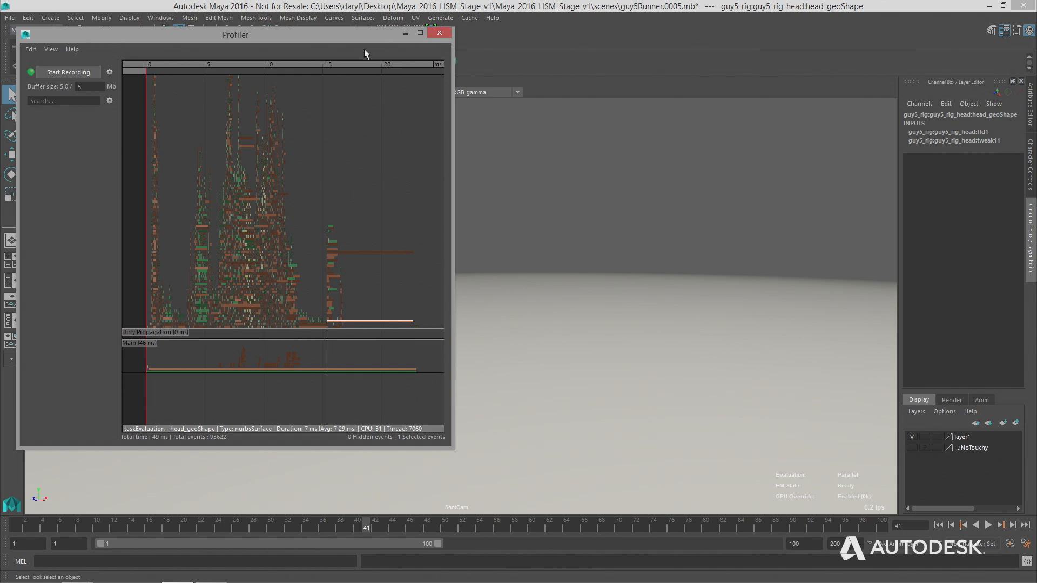
click(405, 33)
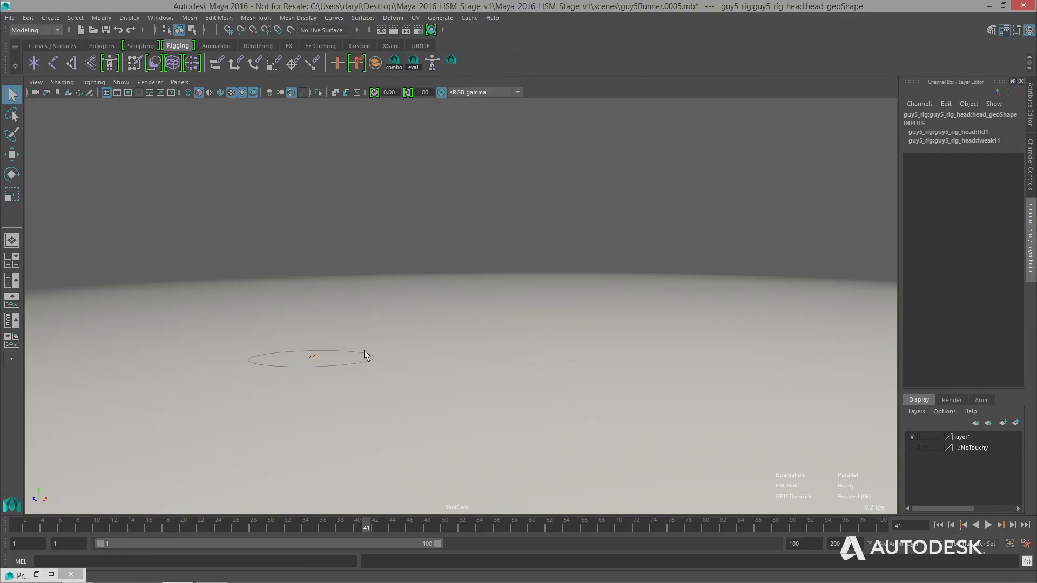
Open the Script Editor, enlarge the deformerEvaluator command text, and move the window clear of the character.
click(1026, 561)
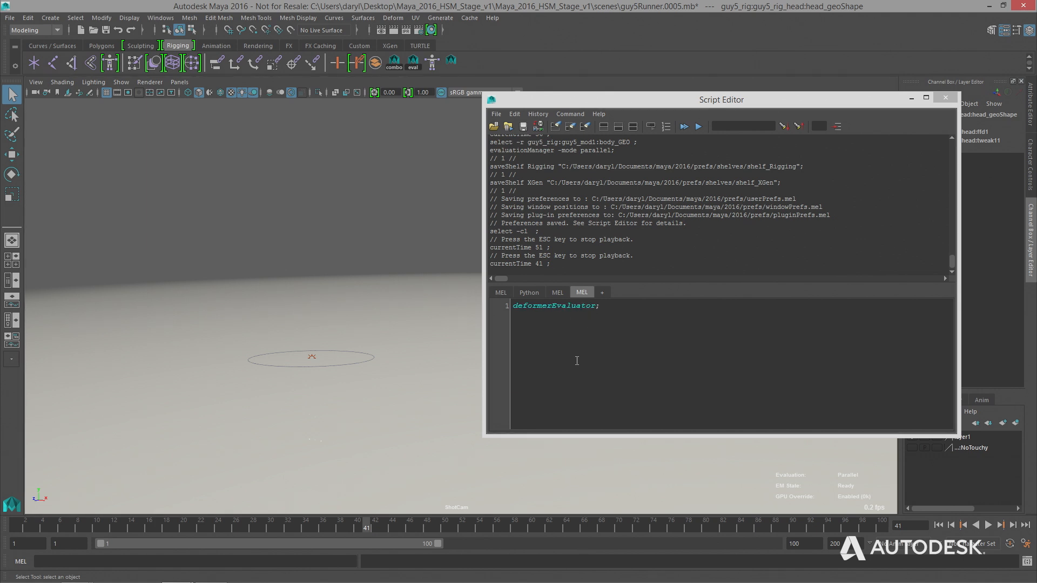
ctrl+scroll(582, 361, up, 4)
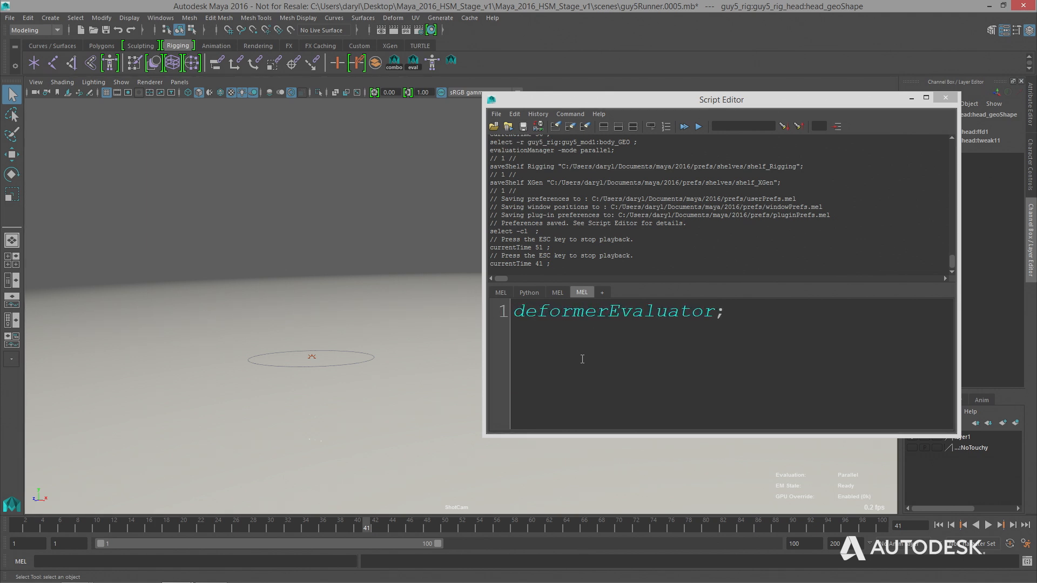
drag(710, 103, 929, 80)
Return to frame 1, select the character's body_GEO mesh, and run the deformerEvaluator command on it.
alt+middle_drag(540, 285, 228, 396)
click(938, 525)
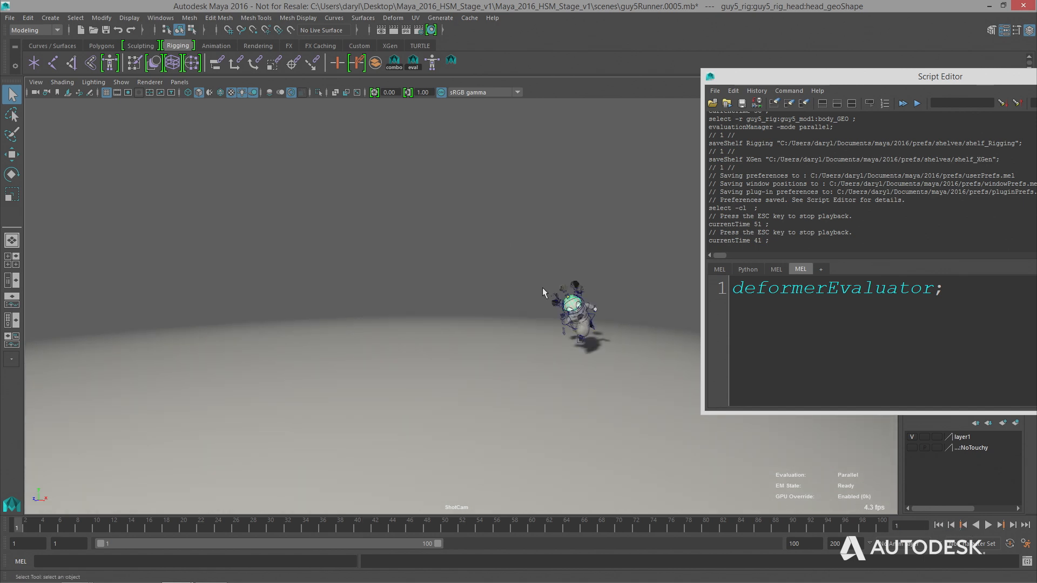
click(587, 328)
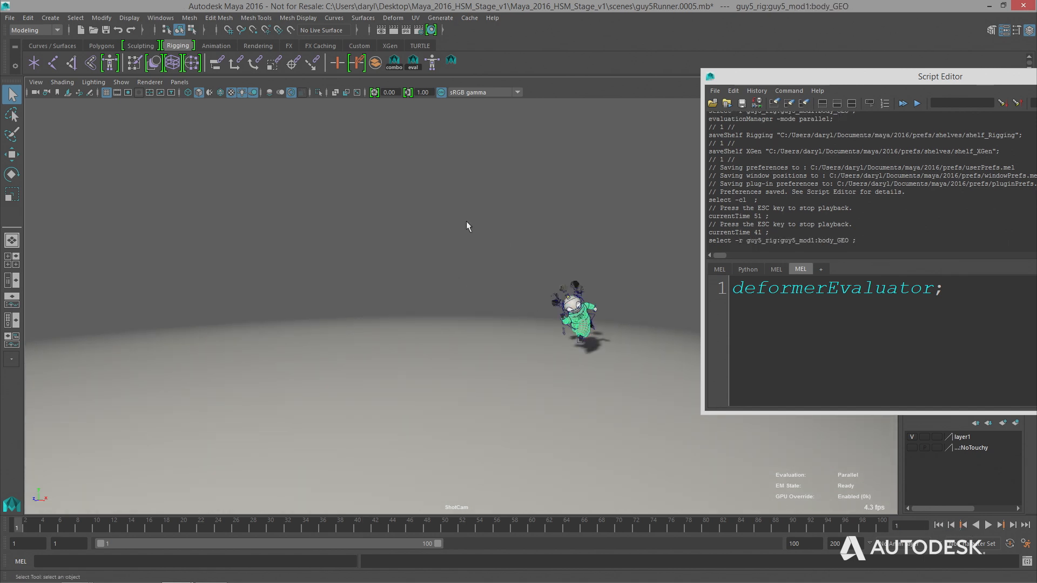
alt+middle_drag(484, 225, 424, 132)
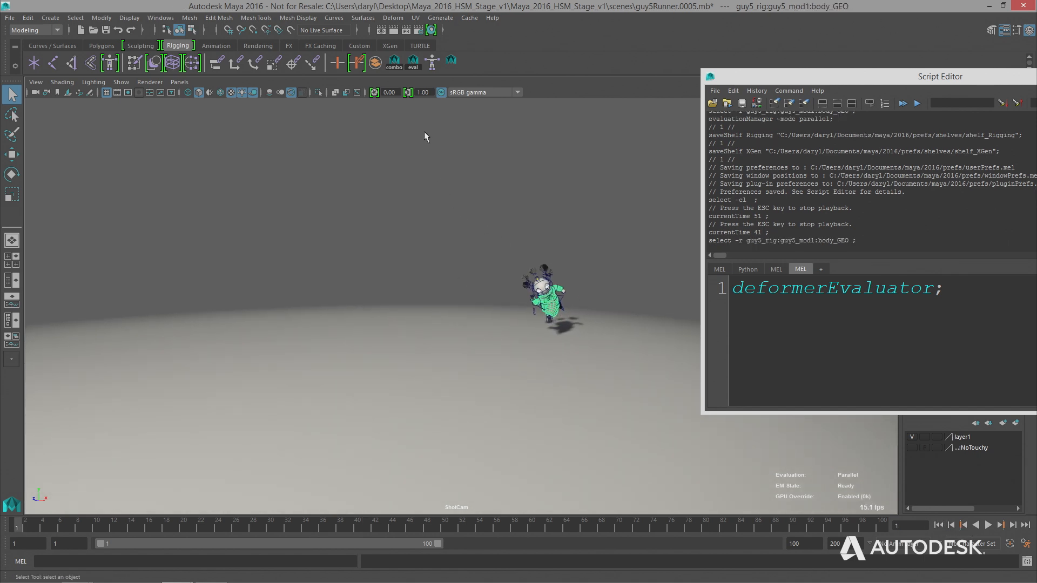
click(414, 65)
Read the deformerEvaluator report for the body mesh in the Script Editor history, and close the editor.
drag(846, 74, 578, 84)
scroll(686, 224, up, 10)
ctrl+scroll(686, 224, down, 1)
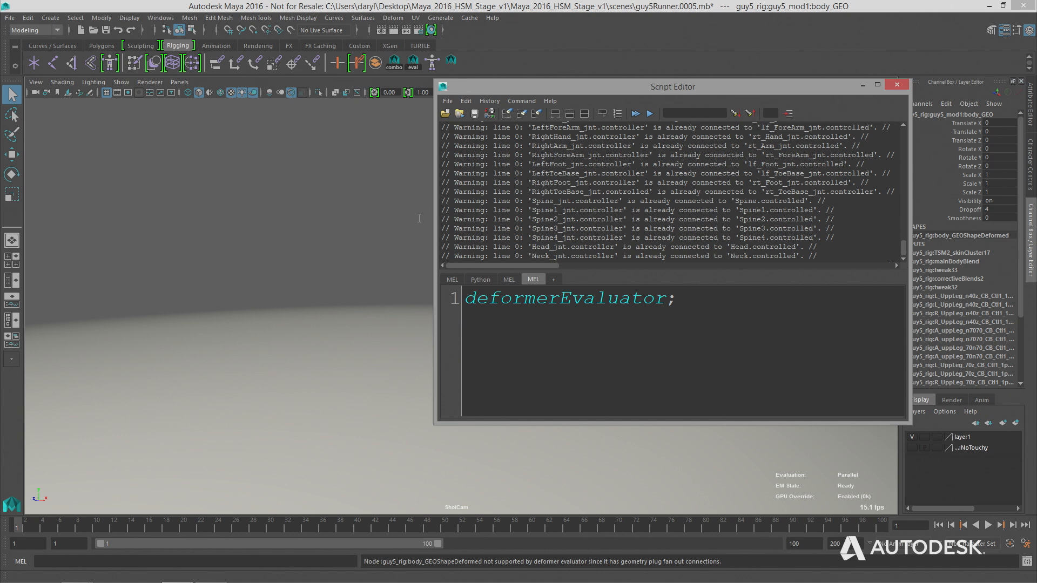
drag(436, 207, 270, 222)
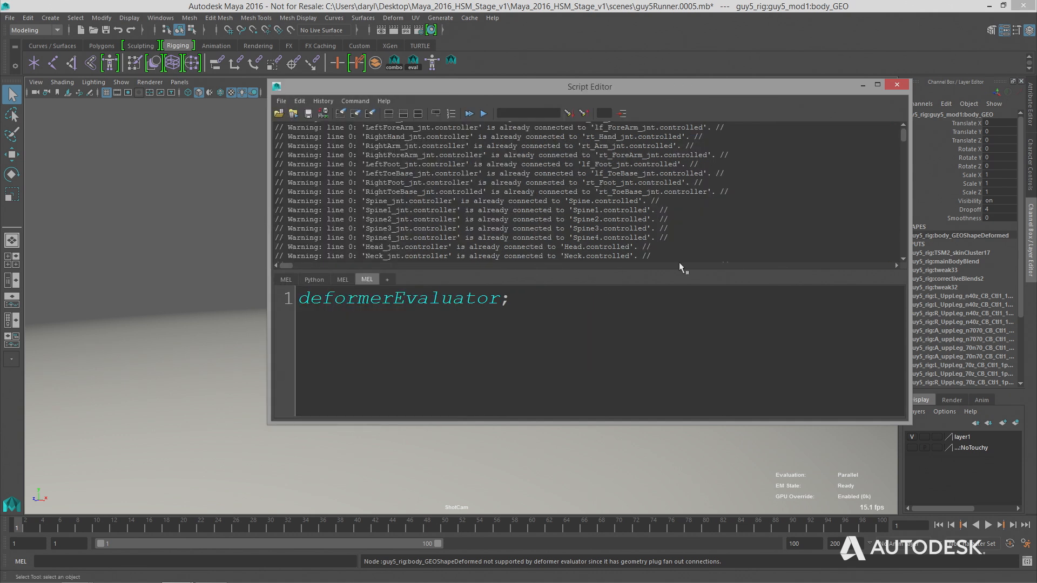
scroll(853, 202, up, 1)
drag(902, 137, 889, 247)
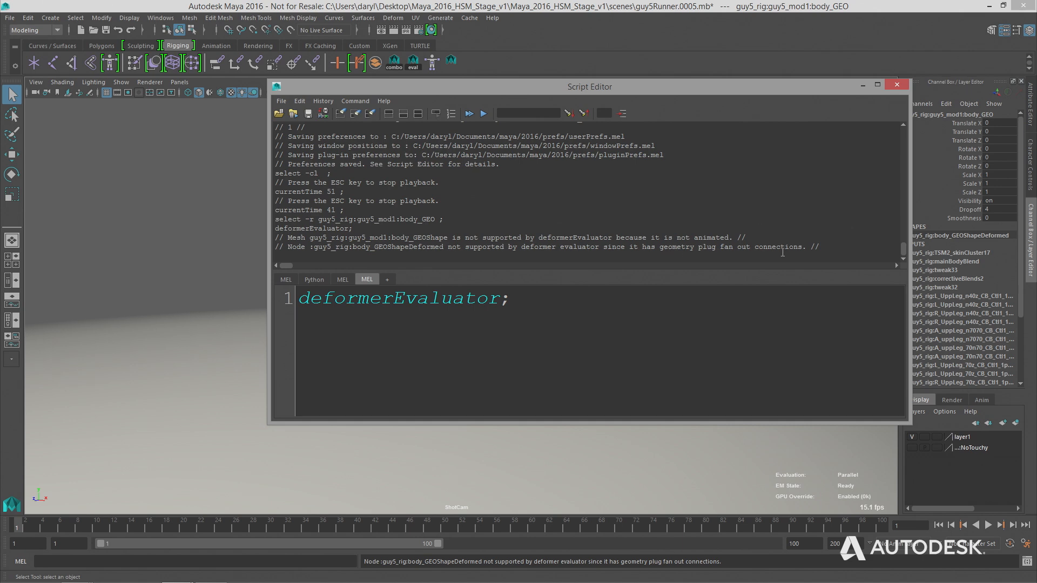
drag(739, 96, 744, 105)
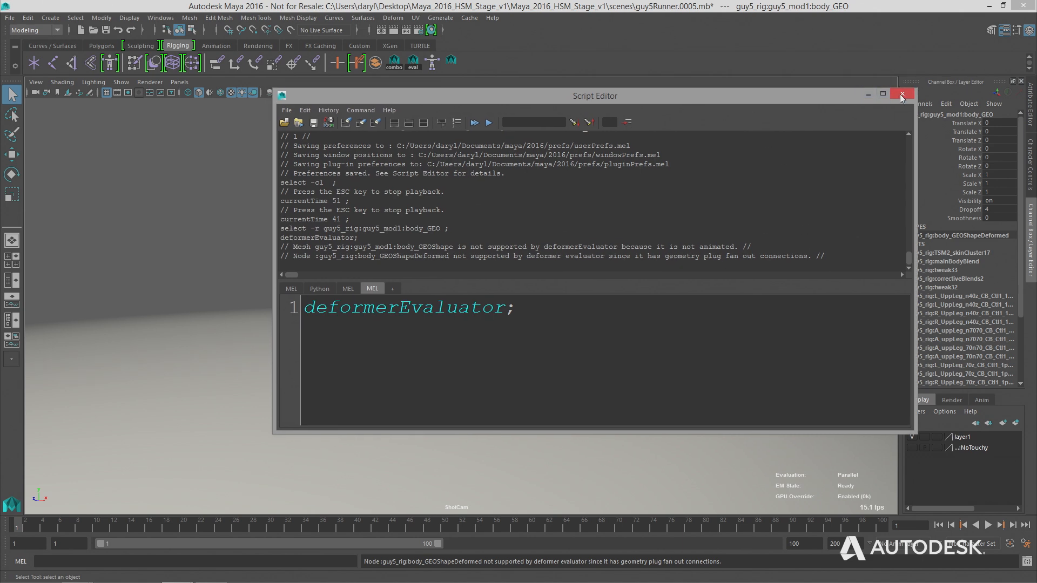
click(901, 96)
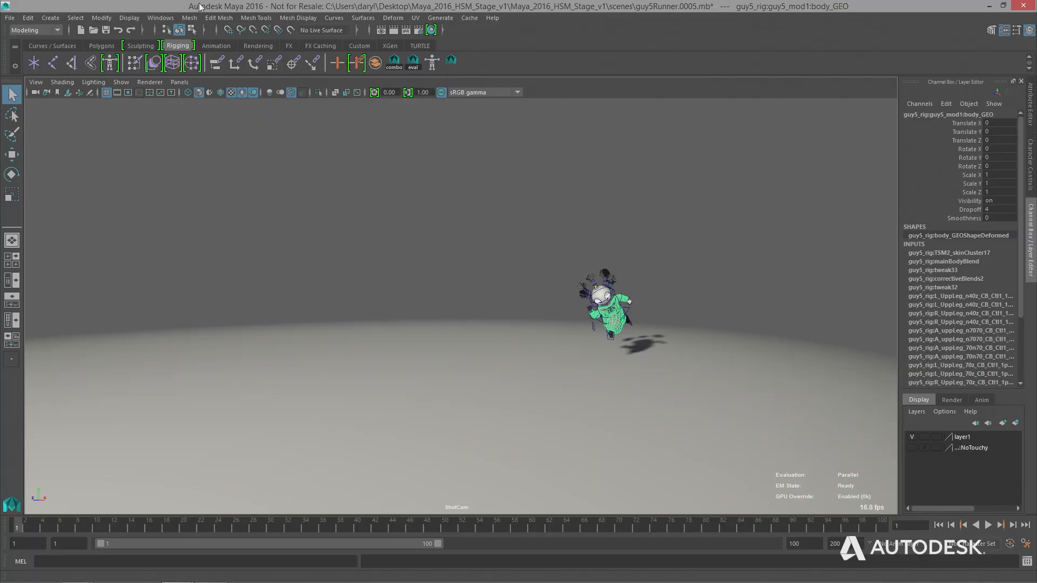
Open the Node Editor and graph the connections of body_GEOShapeDeformed with a traversal depth of 1.
click(160, 19)
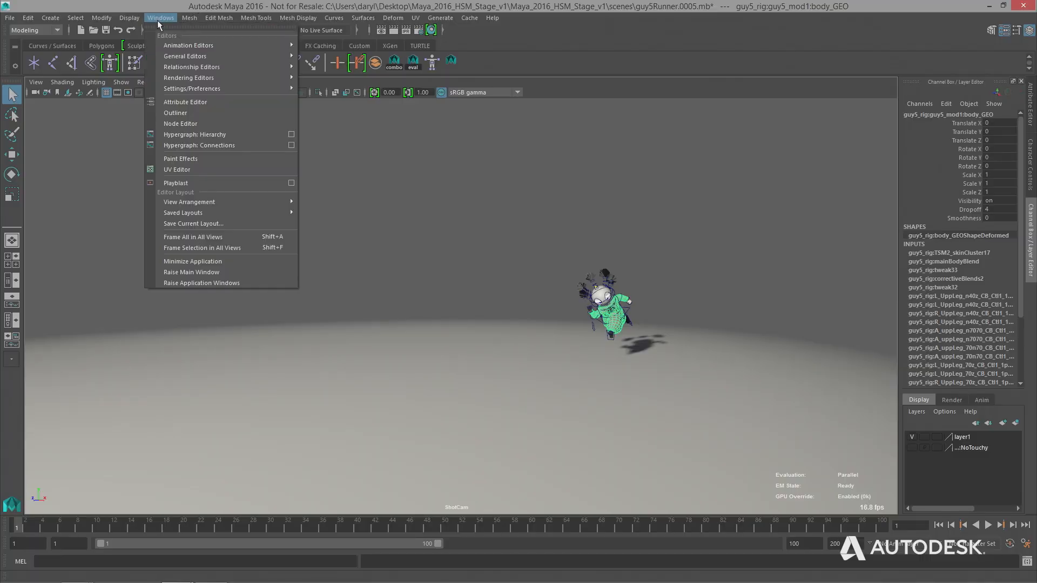
click(187, 124)
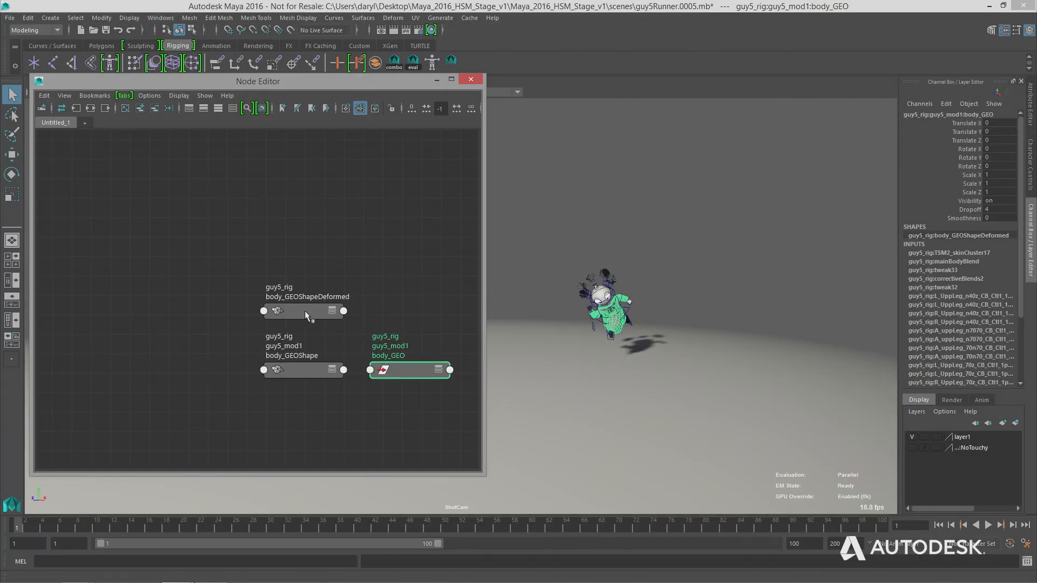
click(303, 312)
click(456, 106)
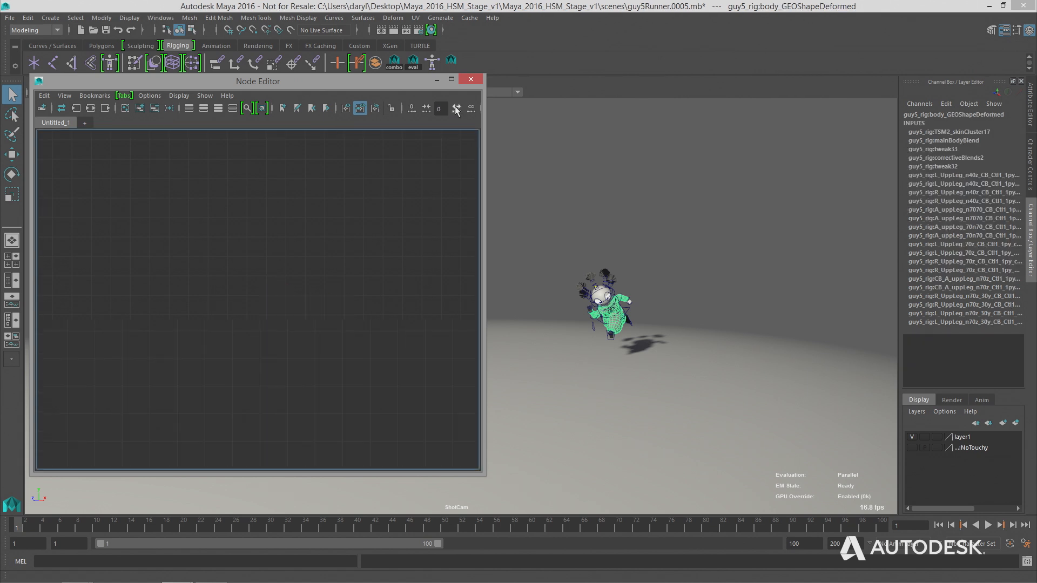
scroll(328, 314, up, 2)
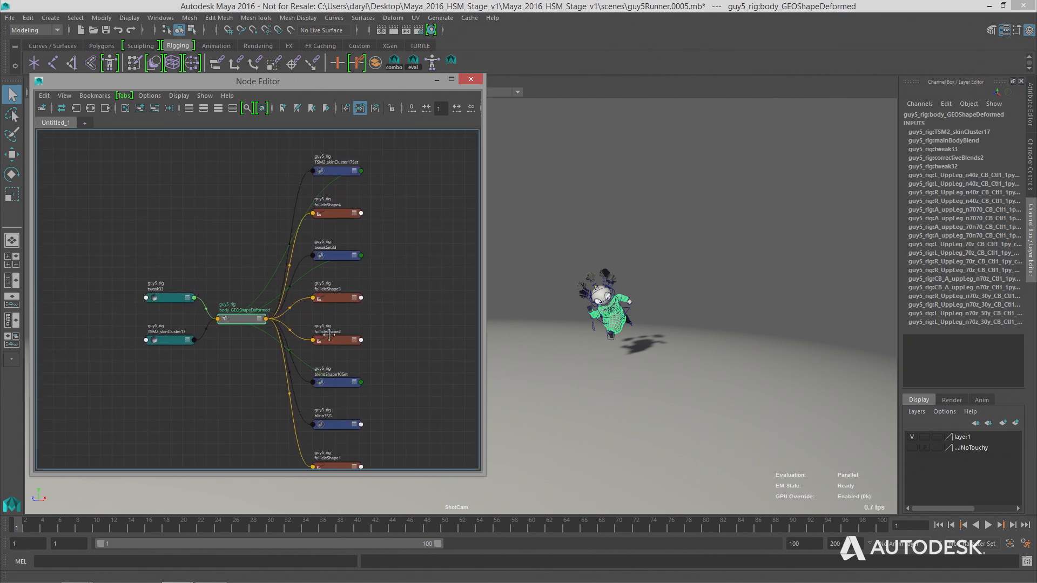
Show the connected attributes on the body_GEOShapeDeformed node and enlarge the Node Editor to inspect its outgoing connections.
key(2)
alt+right_drag(153, 320, 285, 325)
alt+middle_drag(285, 325, 156, 314)
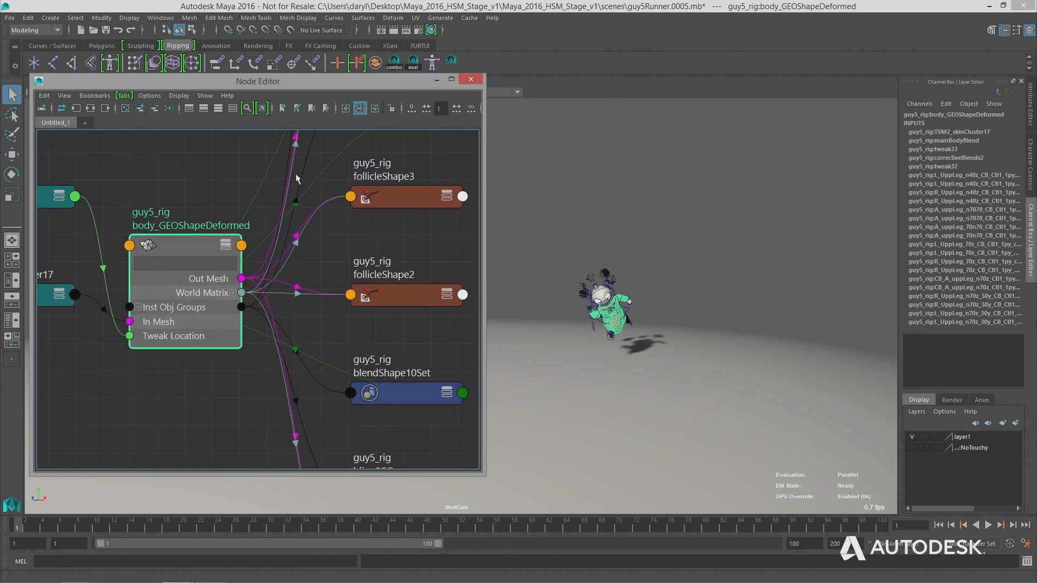
drag(311, 77, 310, 1)
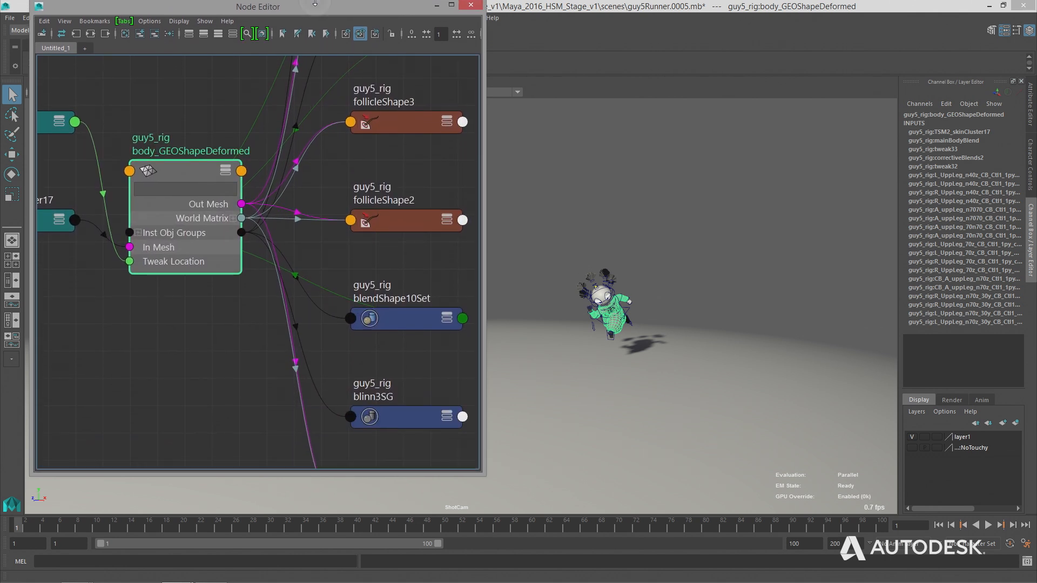
alt+middle_drag(288, 306, 235, 314)
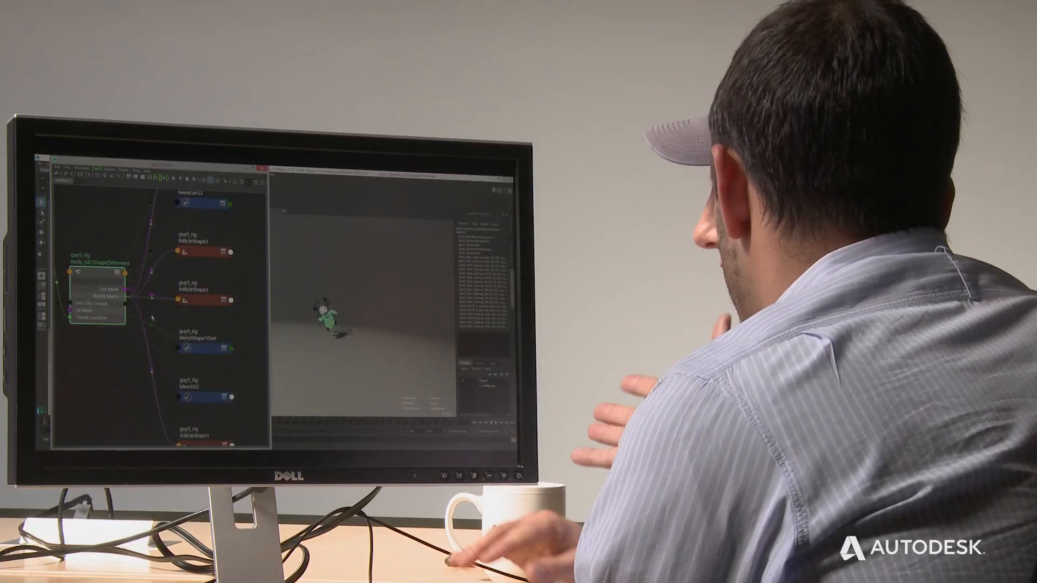
alt+middle_drag(153, 319, 147, 288)
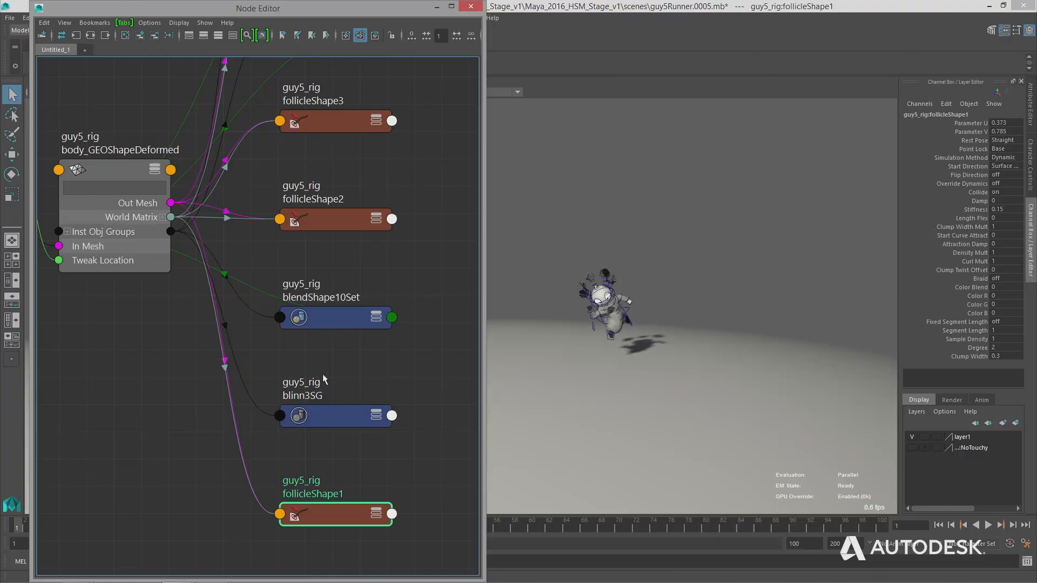
Delete the nodes follicleShape1, follicleShape2, follicleShape3 and follicleShape4 that are connected to body_GEOShapeDeformed.
scroll(335, 357, down, 2)
click(334, 278)
shift+click(331, 173)
alt+middle_drag(327, 172, 280, 430)
shift+click(305, 247)
key(Delete)
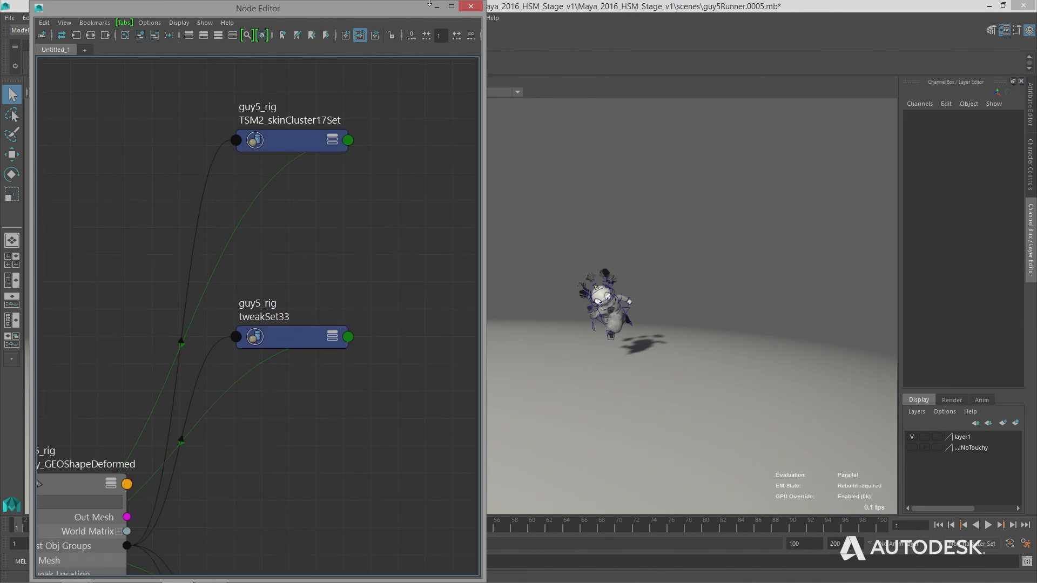
Close the Node Editor, play the animation to test its speed, and return to the first frame.
click(467, 7)
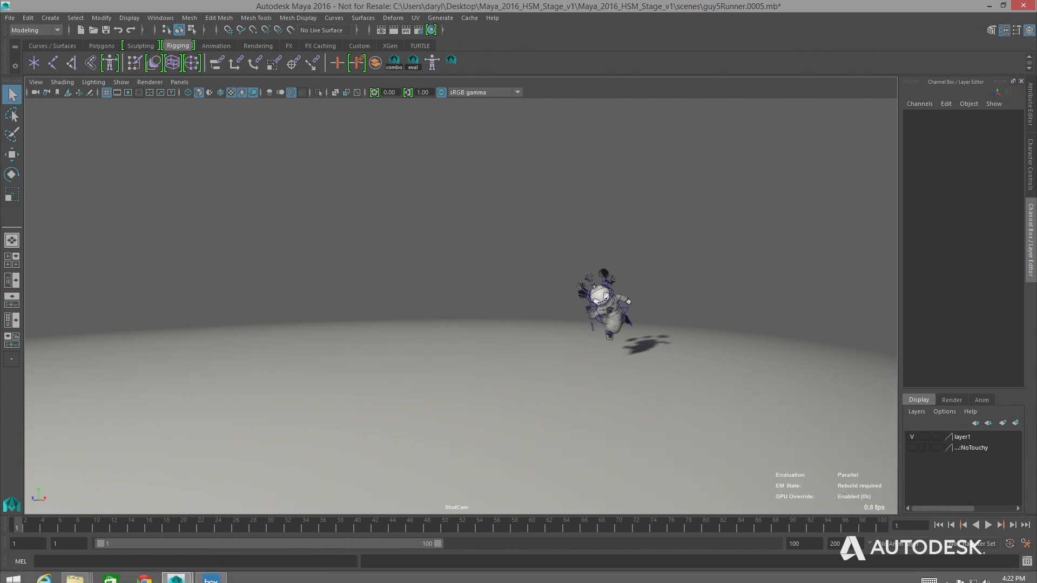
click(989, 525)
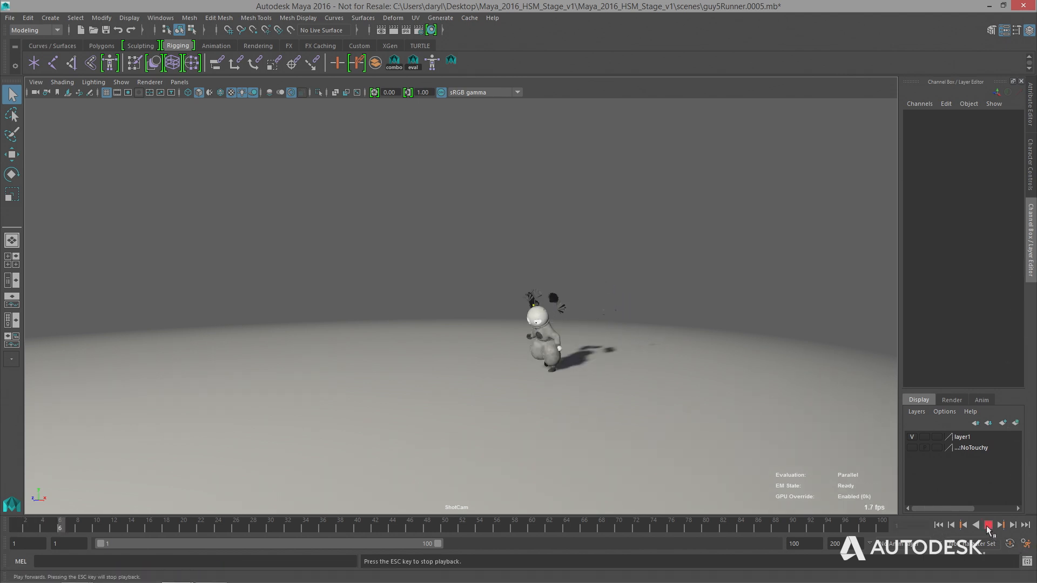
click(938, 525)
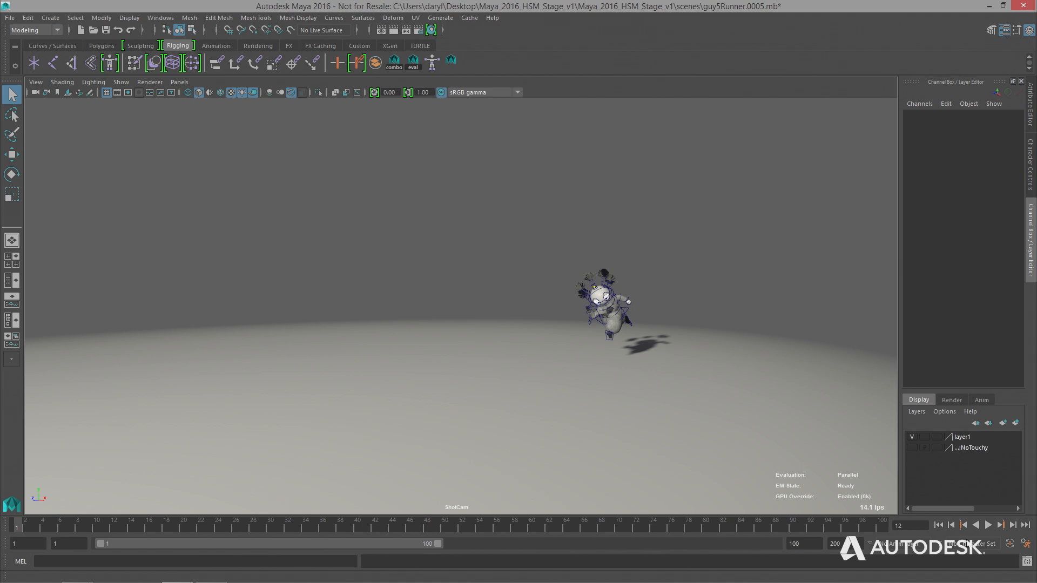
Open the Animation preferences, re-enable GPU Override, and test the playback briefly before stopping it.
click(1028, 545)
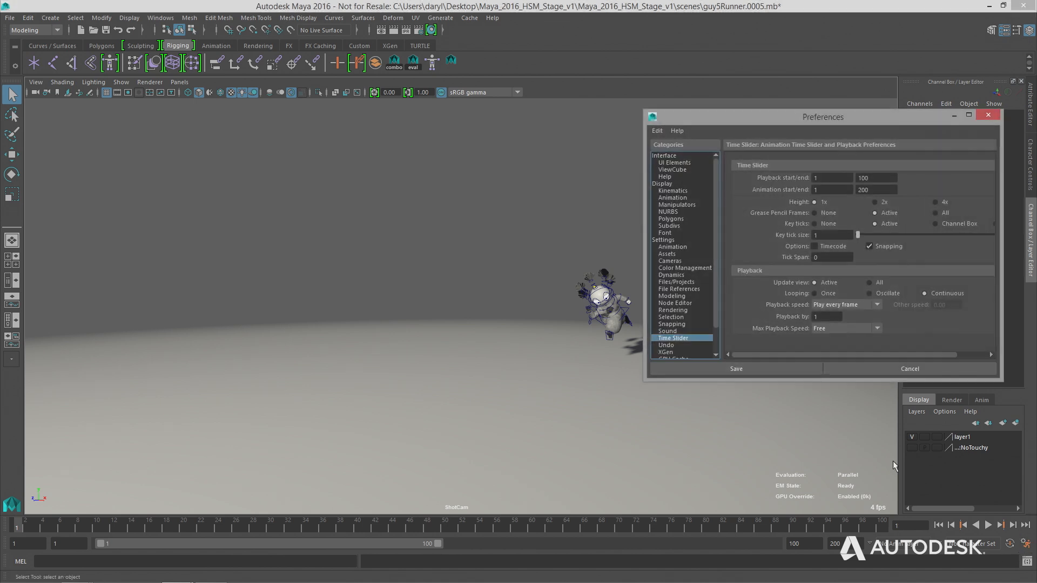
click(813, 189)
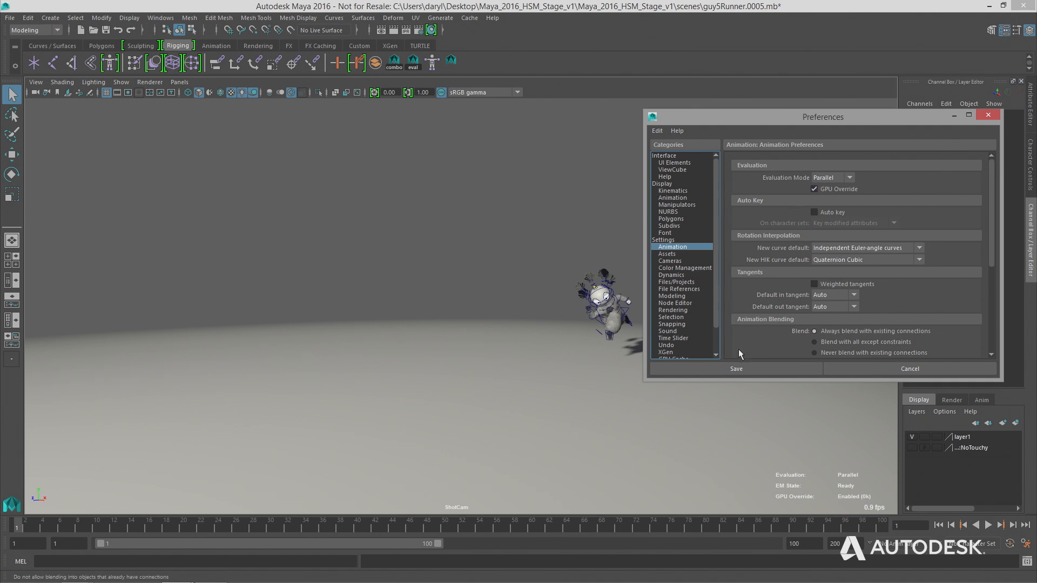
click(987, 526)
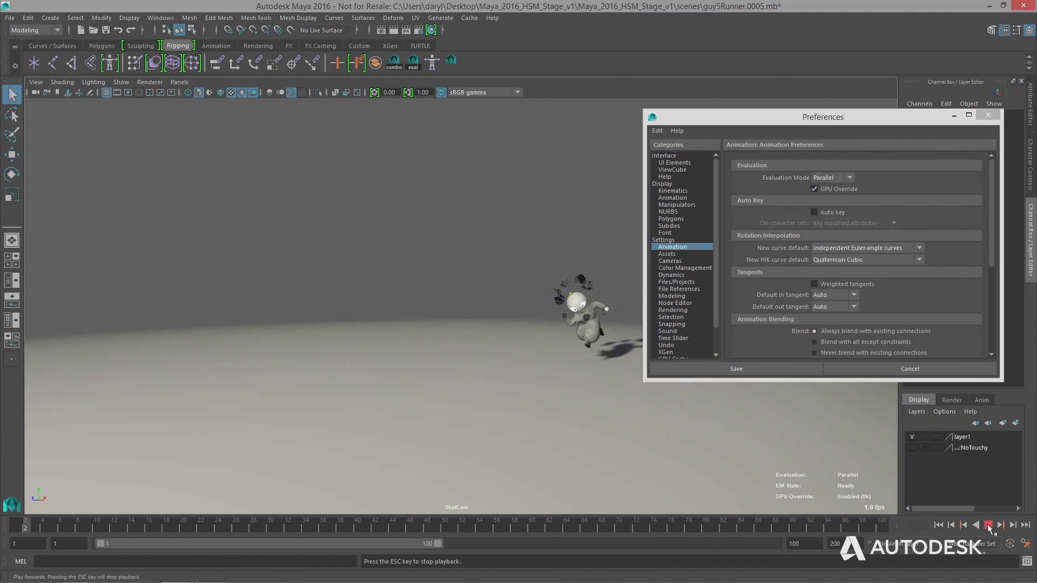
key(Escape)
Select the running character's body mesh, body_GEO.
alt+right_drag(391, 344, 498, 337)
alt+middle_drag(430, 340, 516, 211)
alt+right_drag(396, 296, 447, 282)
alt+drag(445, 280, 378, 354)
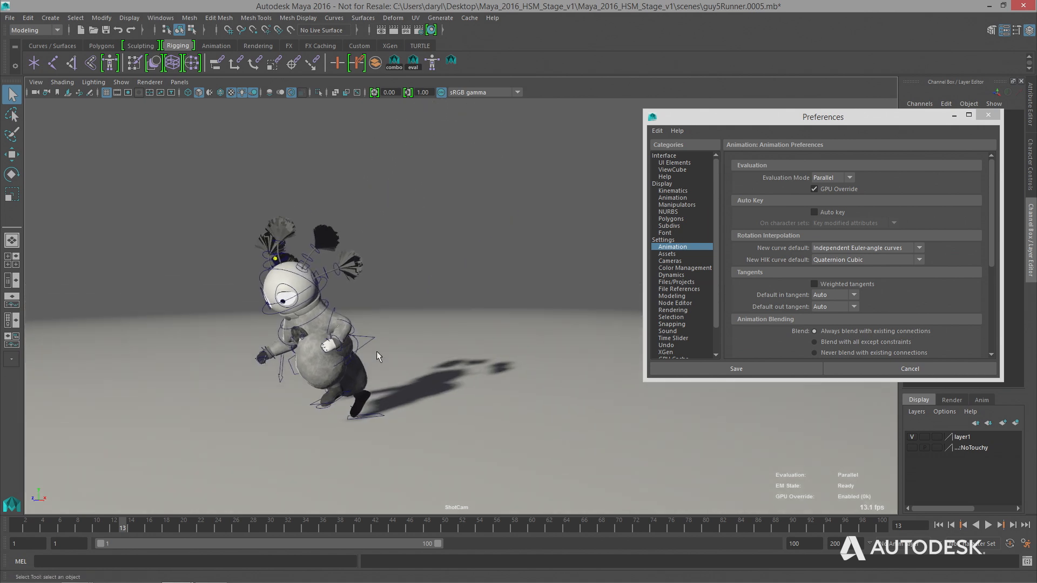
alt+right_drag(380, 356, 534, 362)
alt+middle_drag(345, 310, 428, 291)
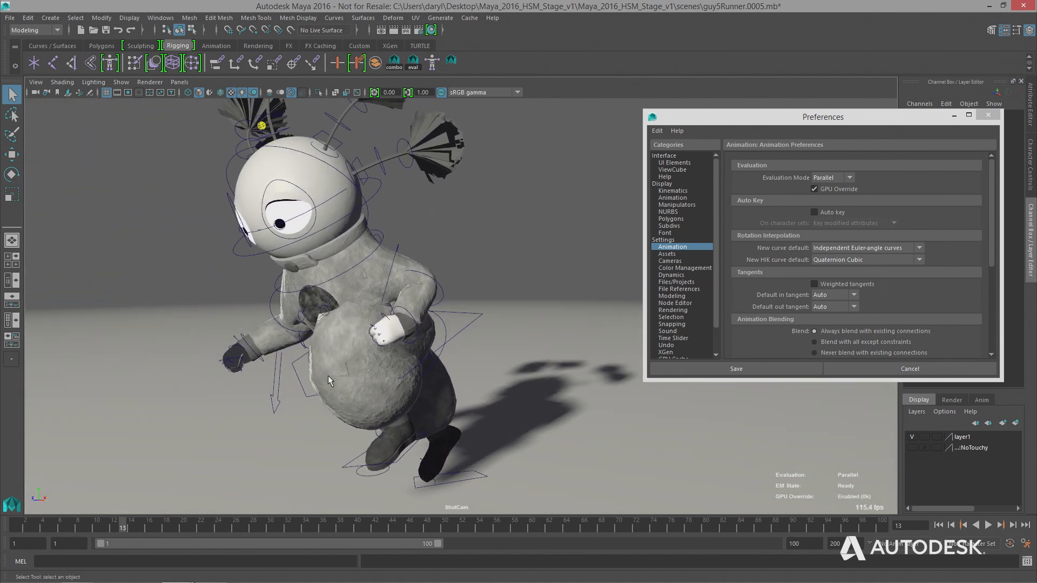
click(316, 384)
alt+middle_drag(404, 335, 408, 375)
alt+right_drag(484, 354, 397, 343)
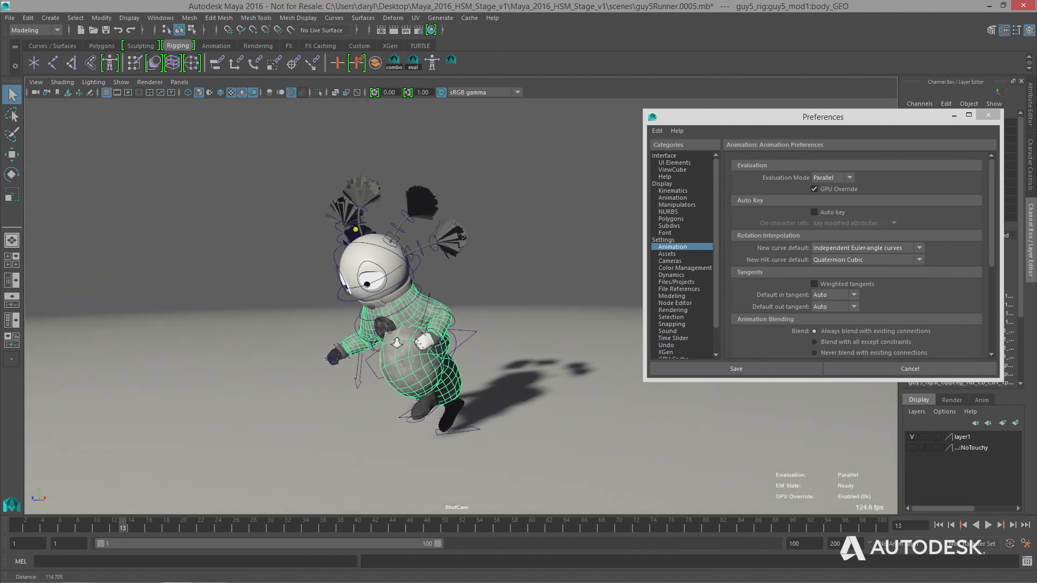
alt+middle_drag(432, 368, 379, 339)
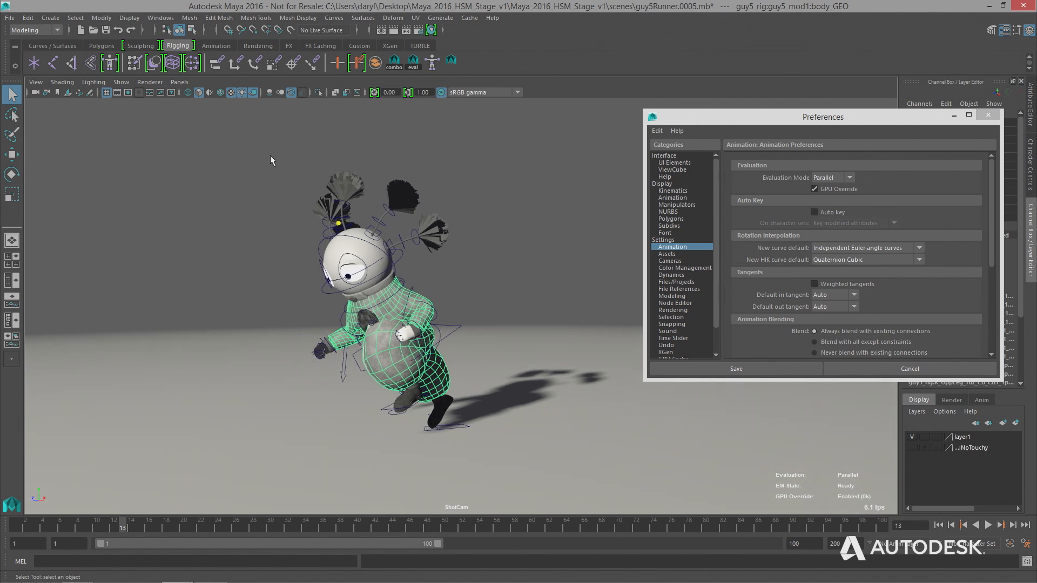
Turn on the Poly Count heads-up display and check the vertex count of the selected body mesh.
click(161, 18)
mouse_move(179, 47)
click(129, 18)
mouse_move(153, 67)
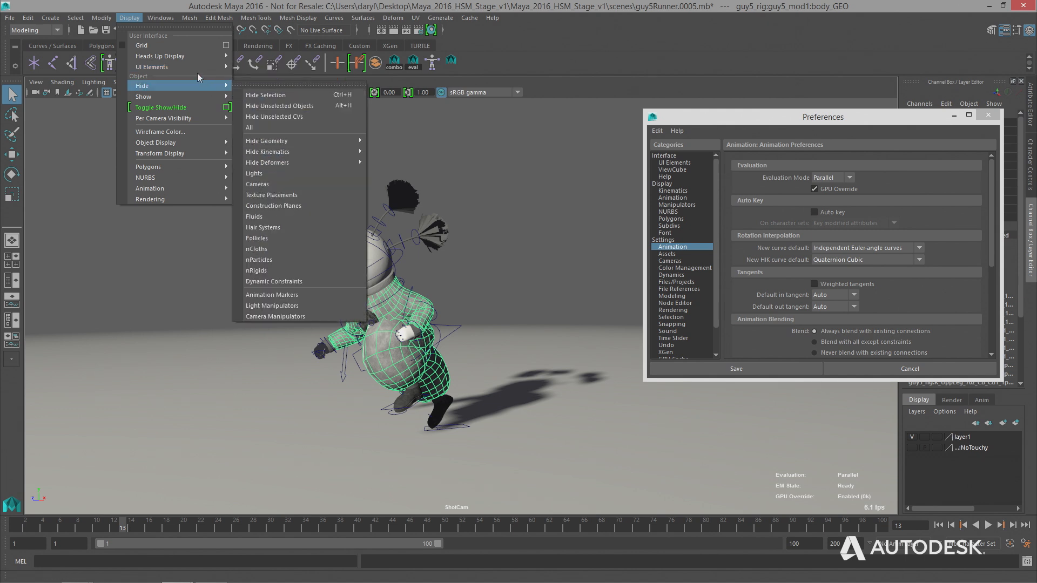
mouse_move(189, 54)
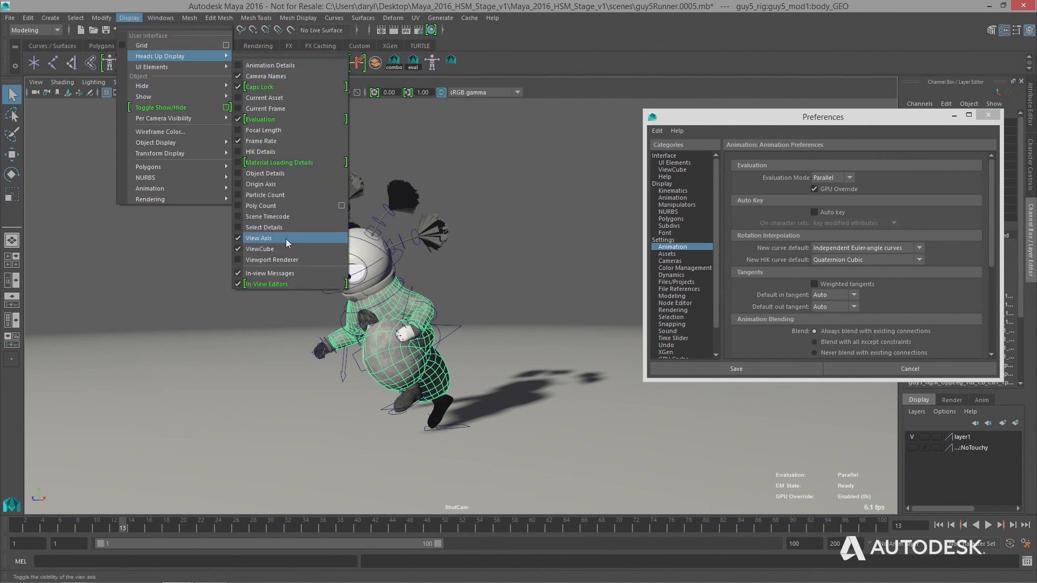
click(270, 206)
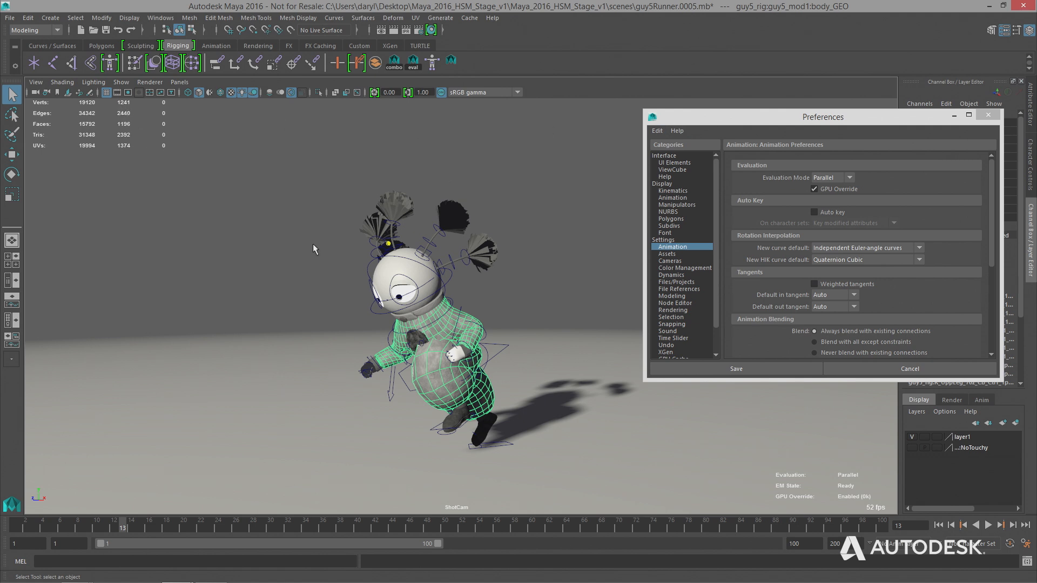
alt+middle_drag(311, 266, 395, 294)
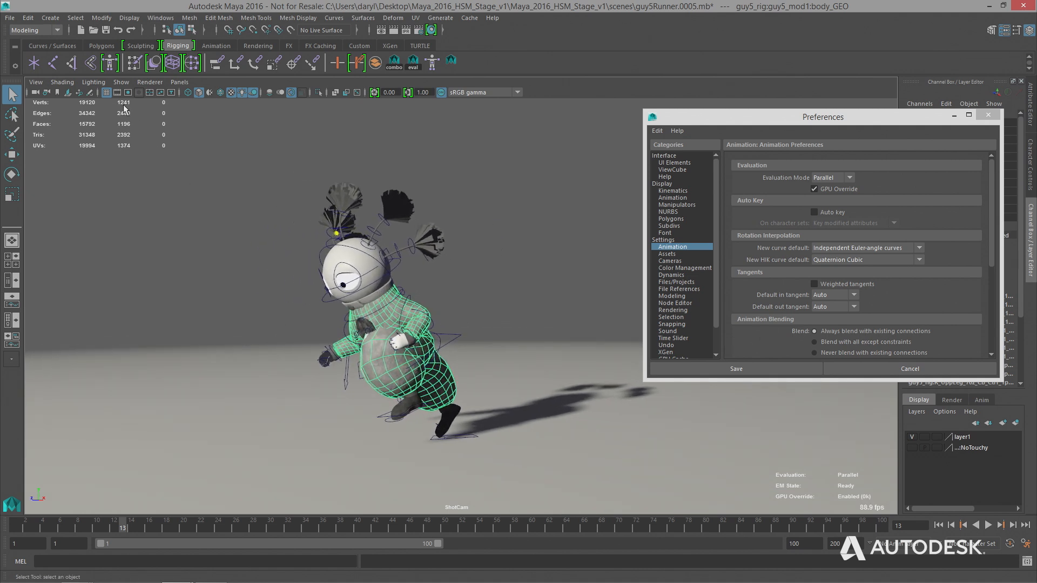
alt+middle_drag(433, 303, 442, 304)
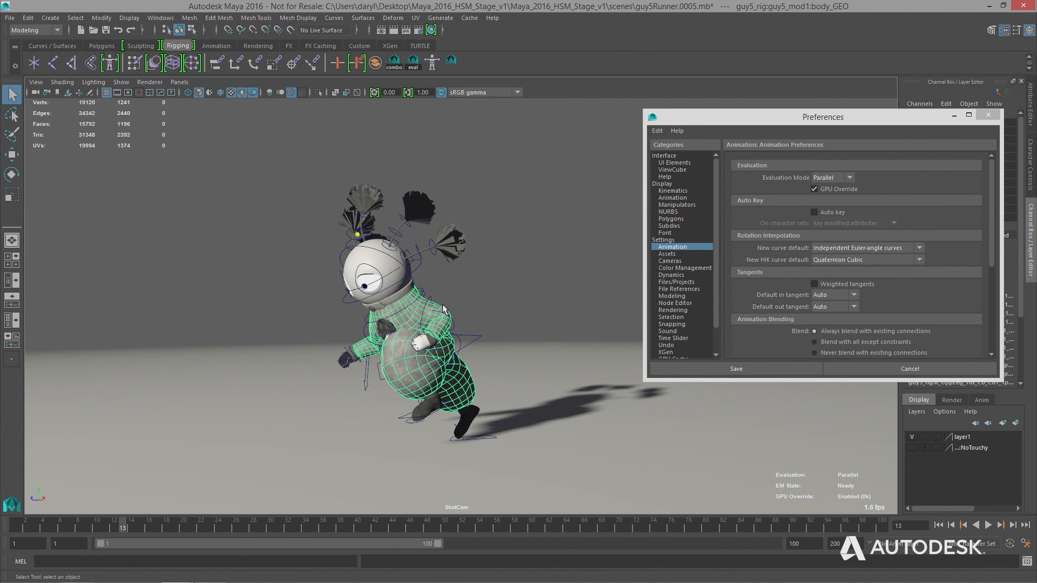
alt+middle_drag(443, 310, 456, 312)
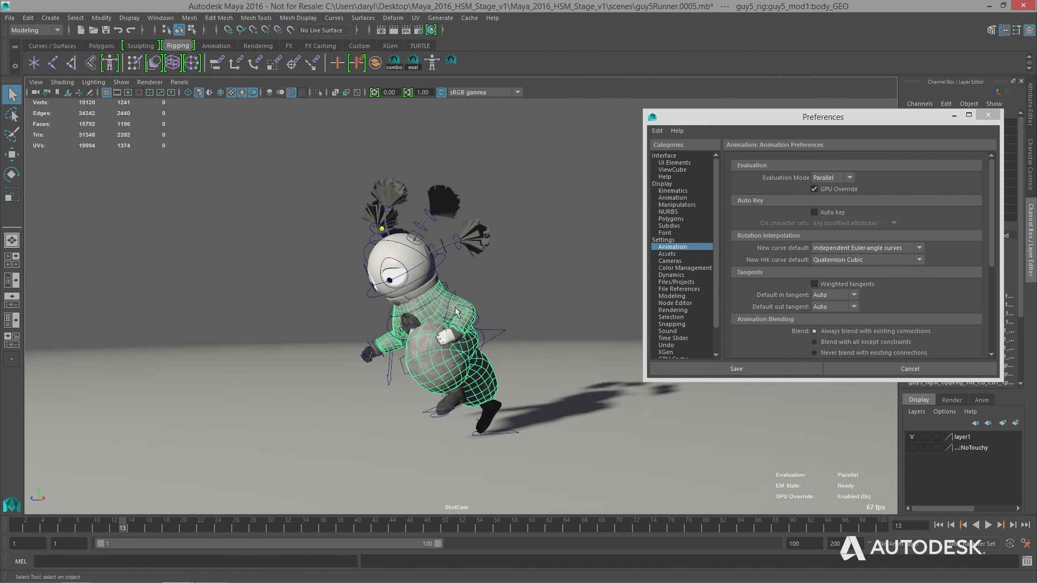
Switch the body mesh to smooth mesh preview and return to the first frame with the character in view.
key(3)
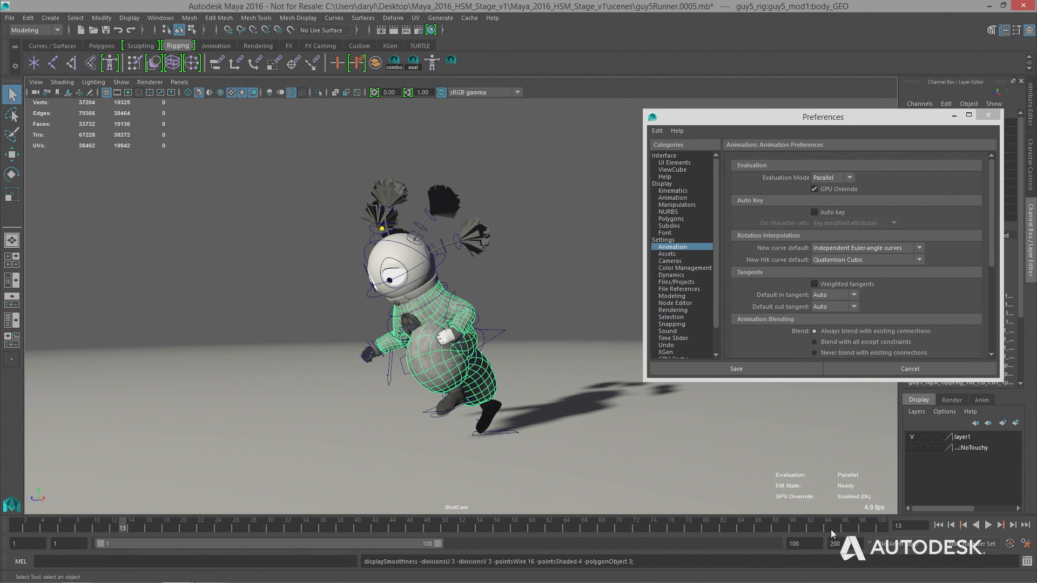
click(938, 525)
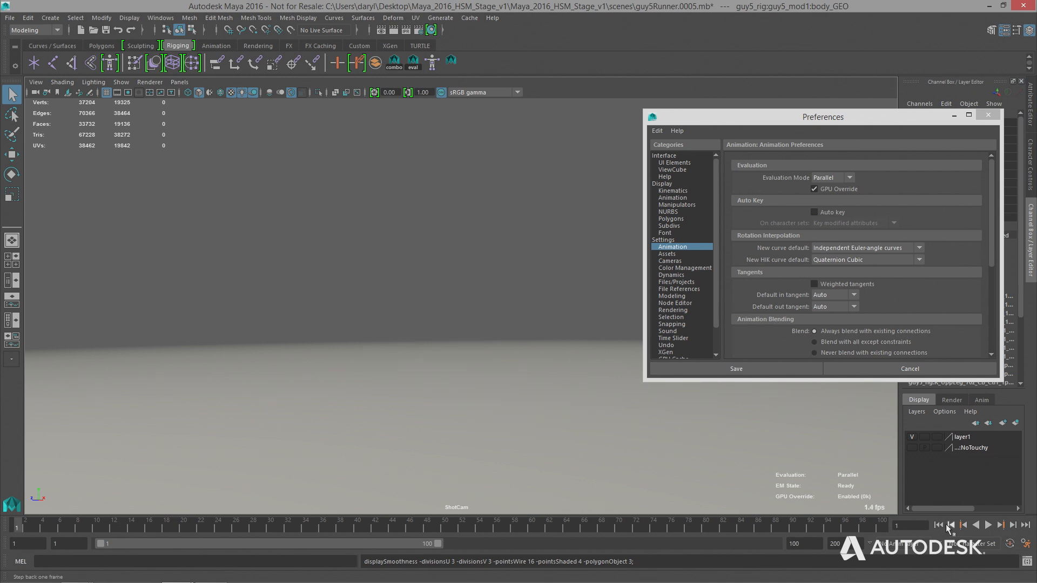
alt+drag(486, 326, 420, 335)
alt+middle_drag(419, 336, 351, 338)
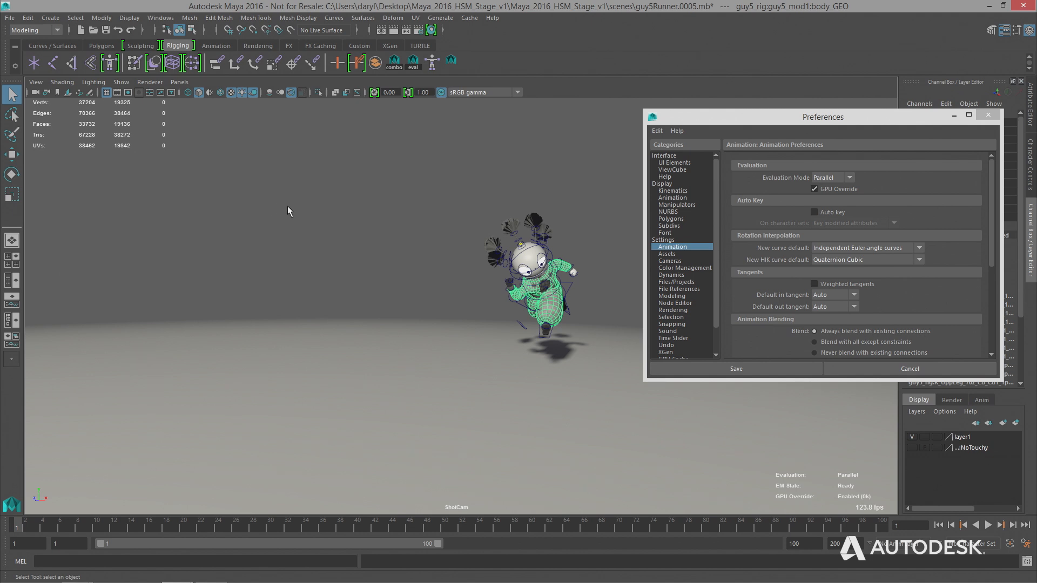
Turn off the Poly Count heads-up display.
key(space)
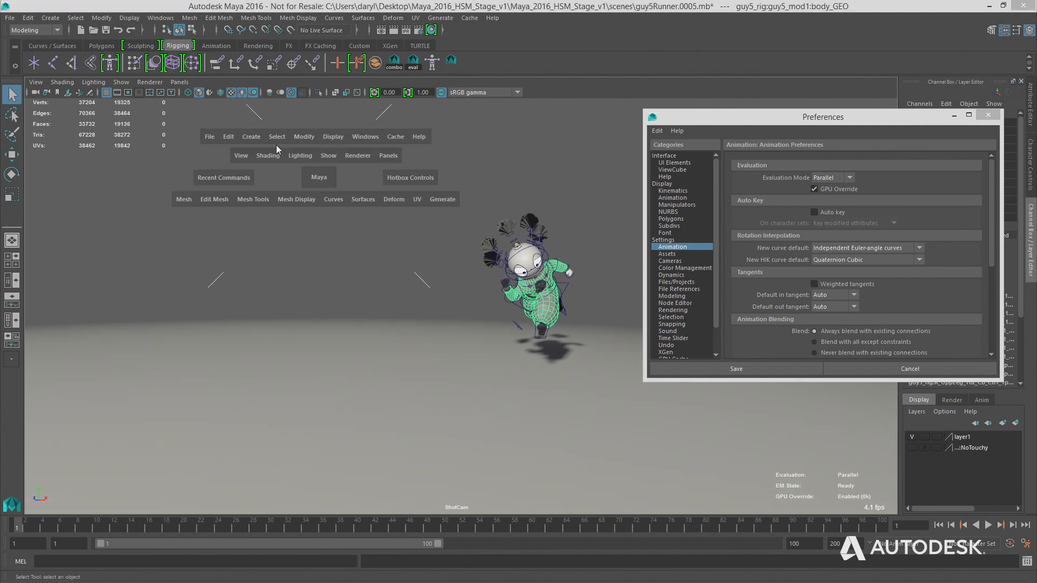
click(332, 138)
mouse_move(357, 178)
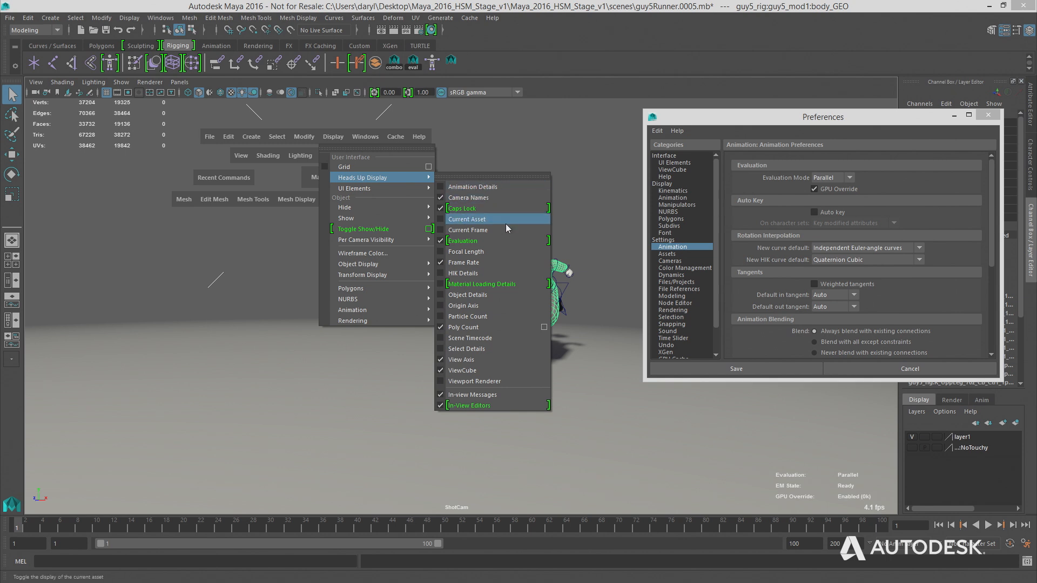
click(504, 328)
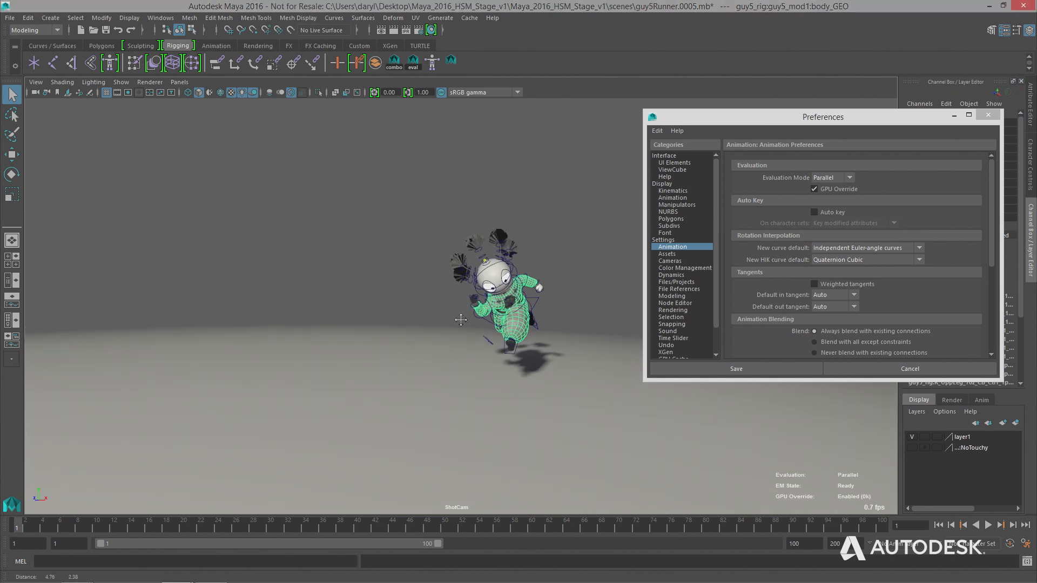
Switch GPU Override off and on again, clear the selection, and play the animation.
click(814, 188)
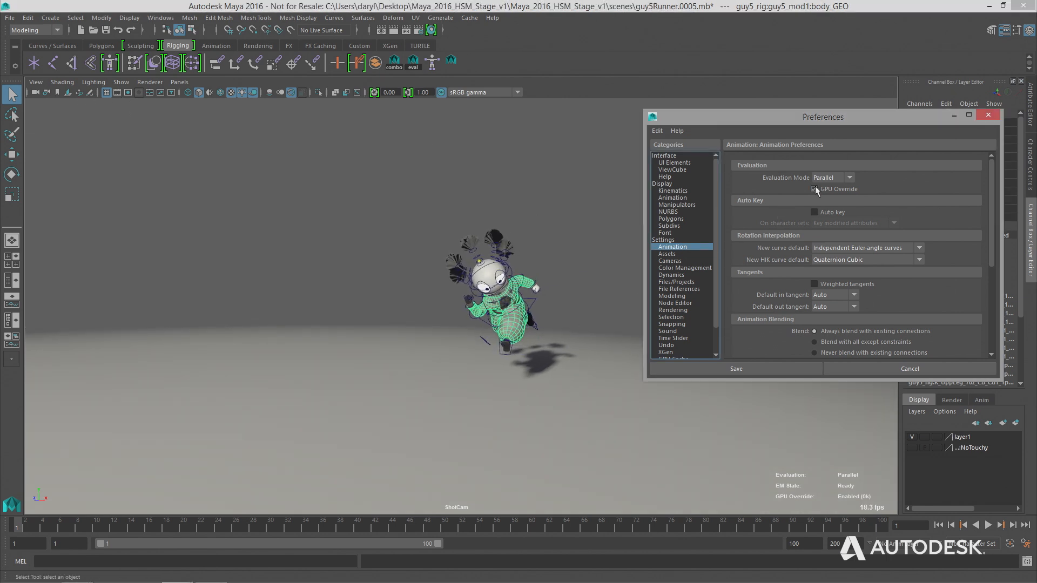
click(814, 188)
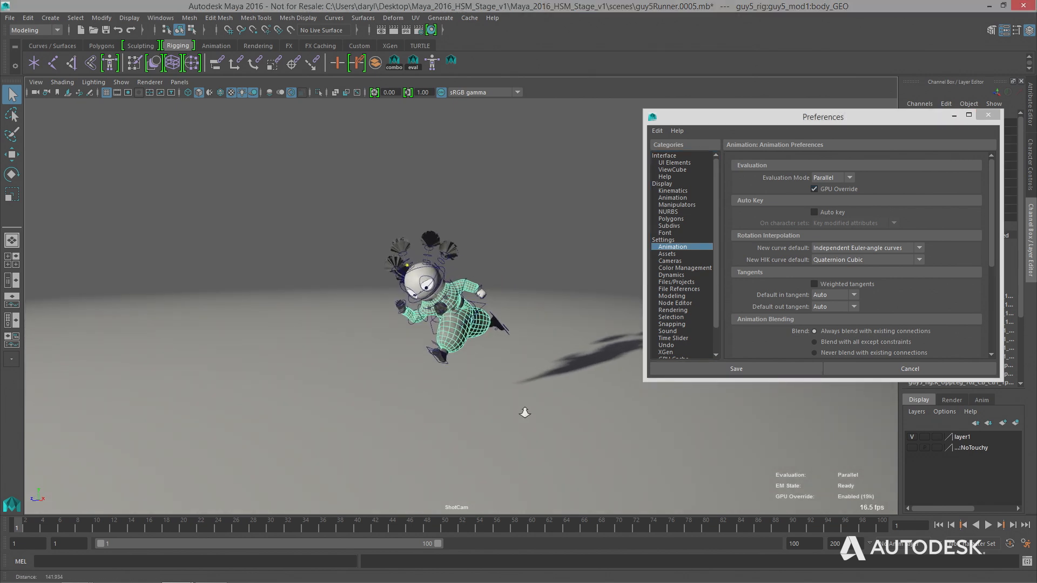
click(517, 244)
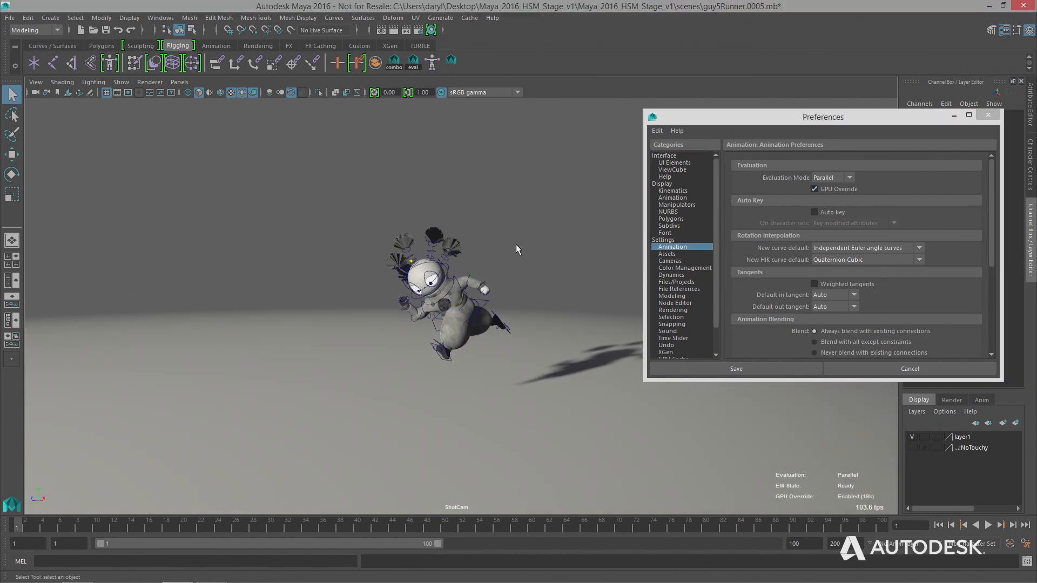
click(988, 526)
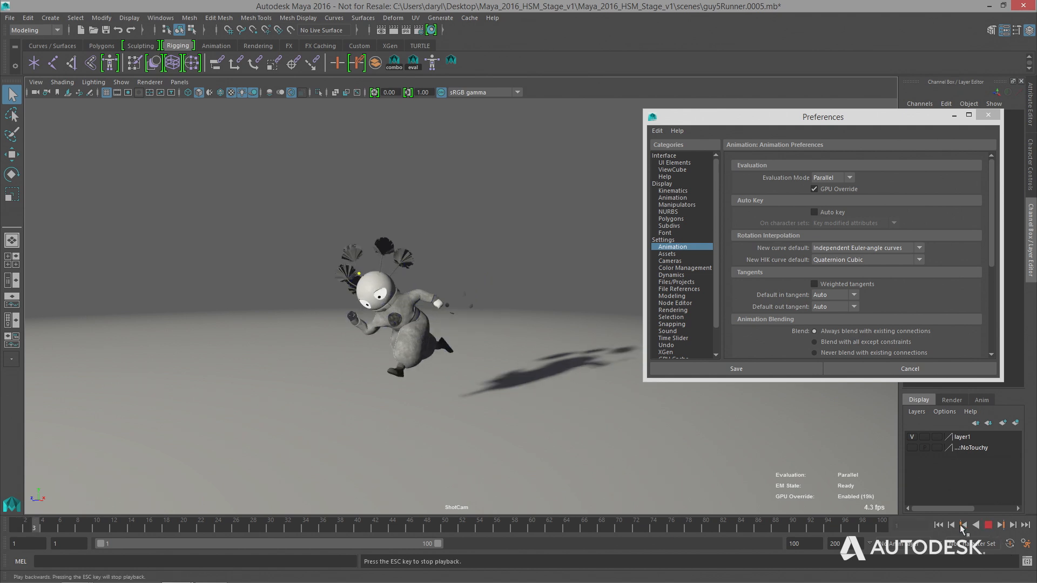